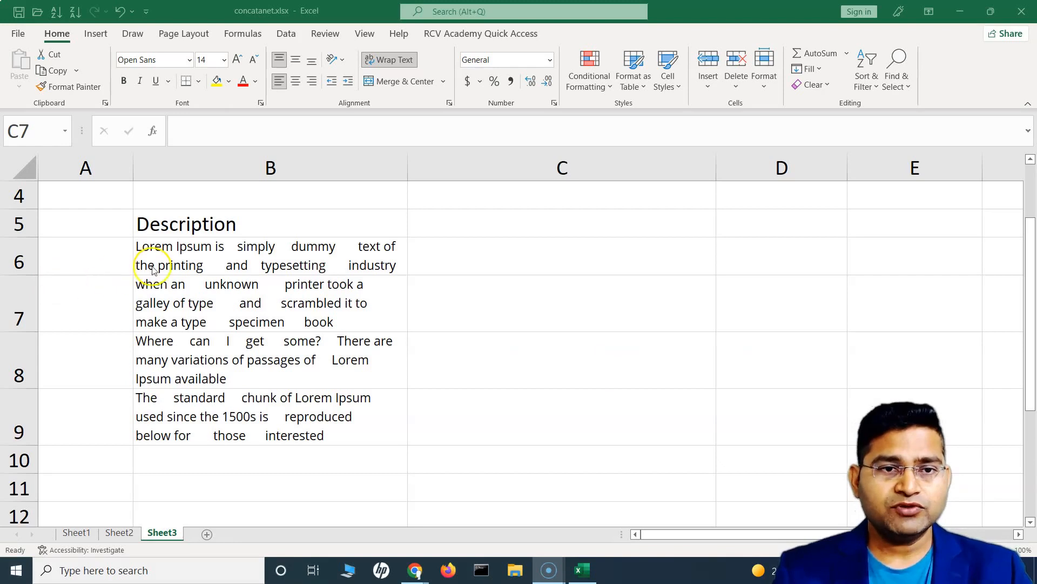
# - Insert extra spaces between "Lorem" and "Ipsum" in B6, "of" and "passages" in B8, and "1500s" and "is" in B9
pyautogui.click(208, 260)
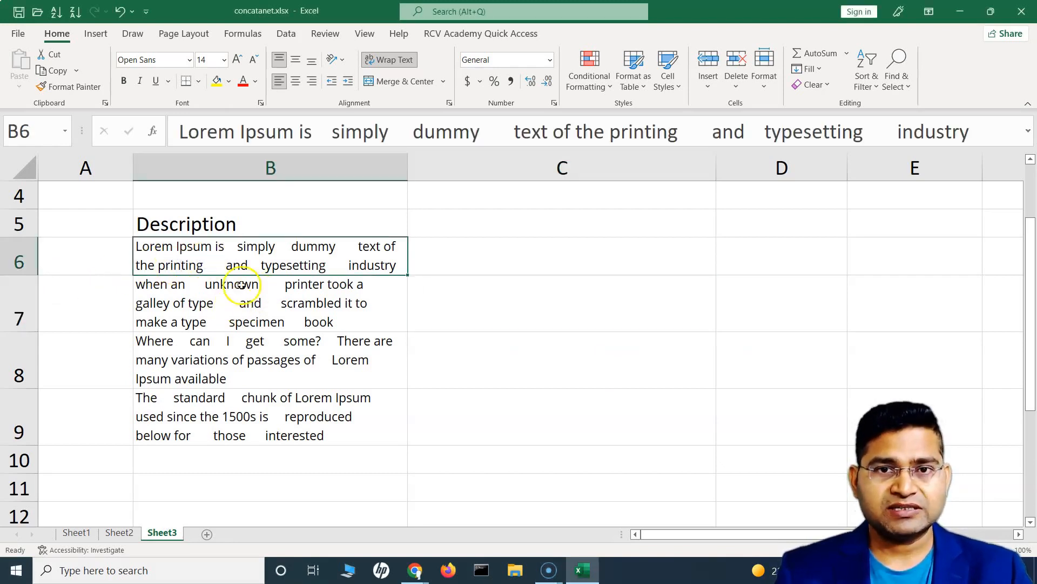
pyautogui.click(285, 301)
pyautogui.doubleClick(181, 249)
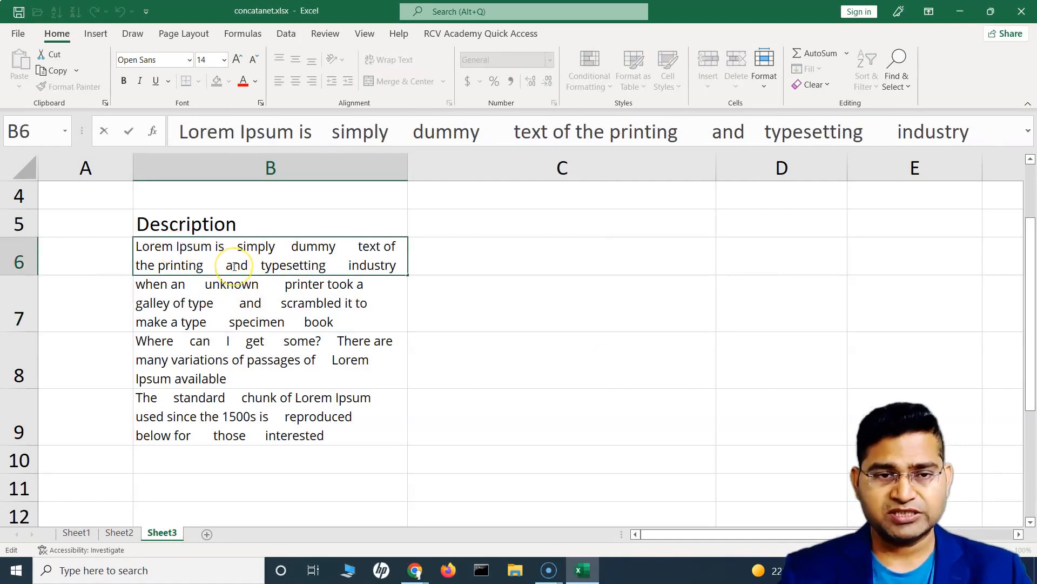
pyautogui.click(254, 356)
pyautogui.doubleClick(248, 379)
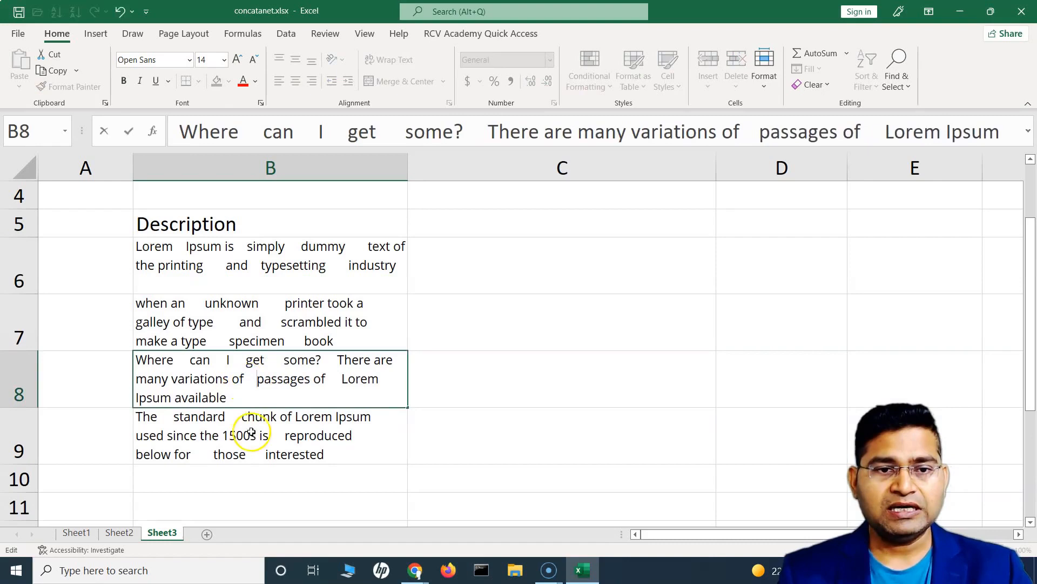
pyautogui.click(260, 433)
pyautogui.doubleClick(260, 435)
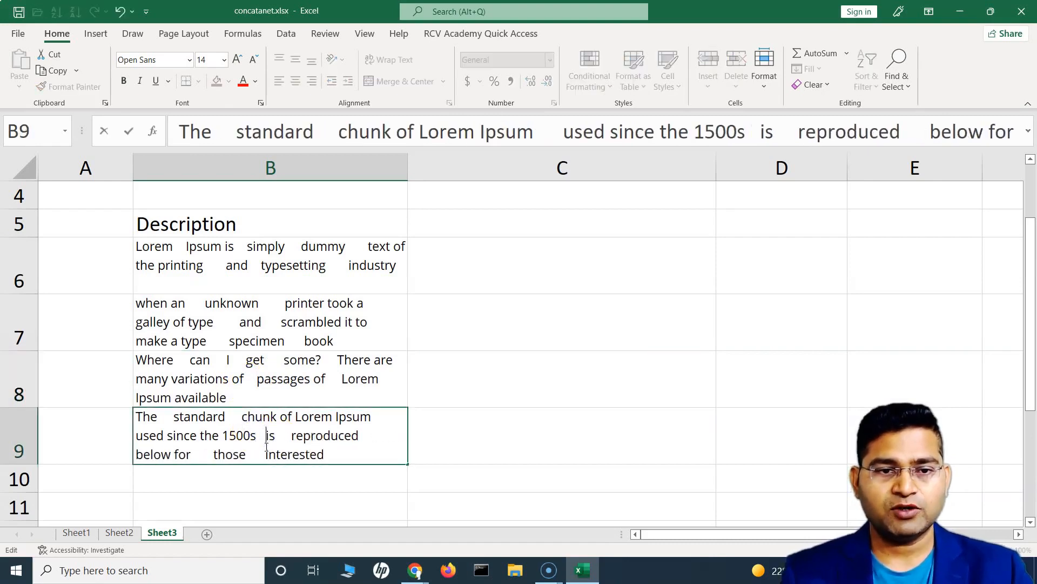
pyautogui.click(459, 435)
# - Examine the irregular word spacing in the descriptions in B6:B9, including the gap after "Lorem" in B6
pyautogui.moveTo(278, 262); pyautogui.dragTo(304, 463)
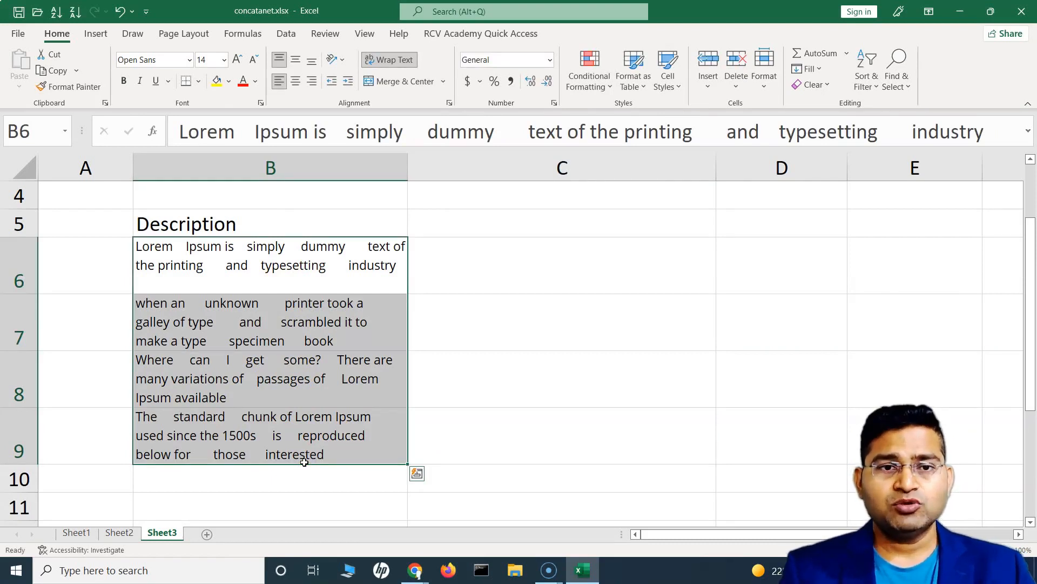
pyautogui.click(280, 267)
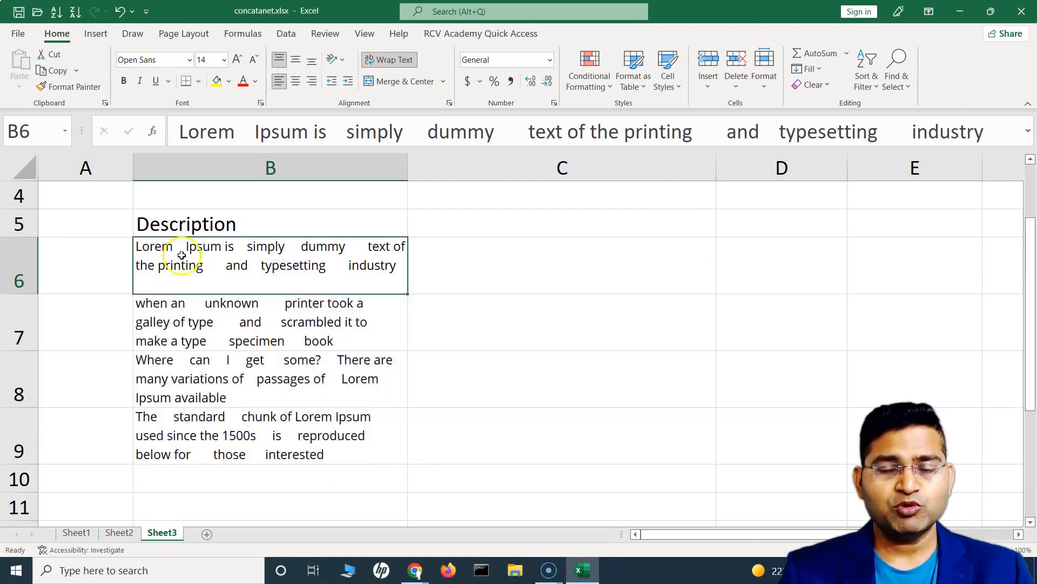
pyautogui.click(481, 268)
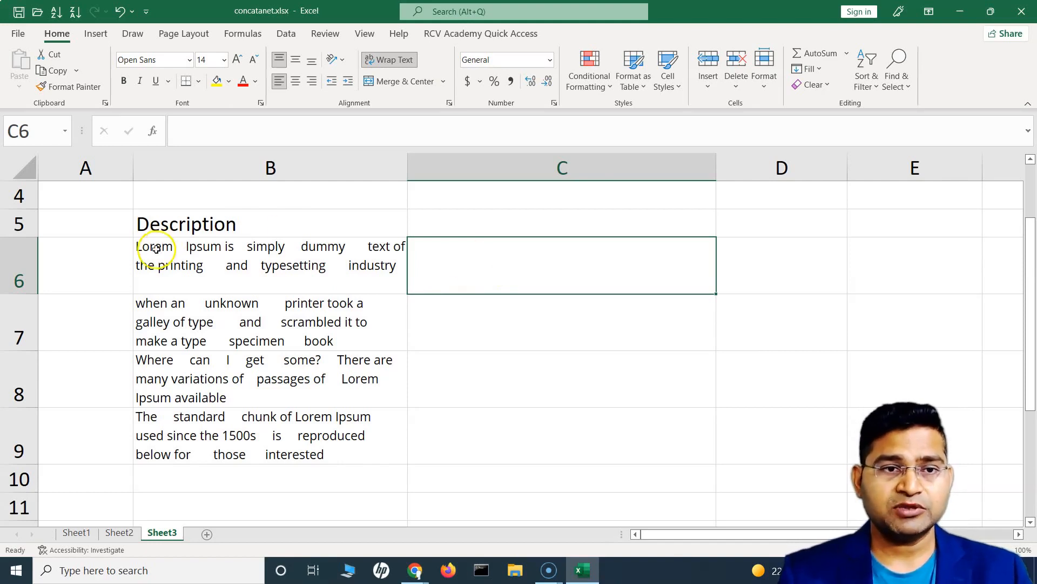
pyautogui.click(176, 248)
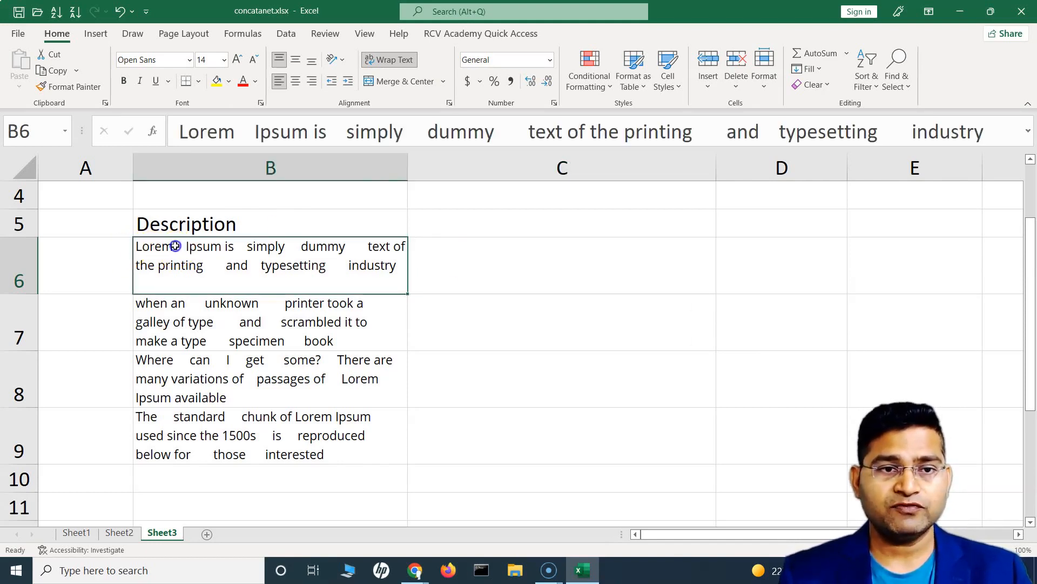
pyautogui.doubleClick(172, 248)
pyautogui.click(214, 287)
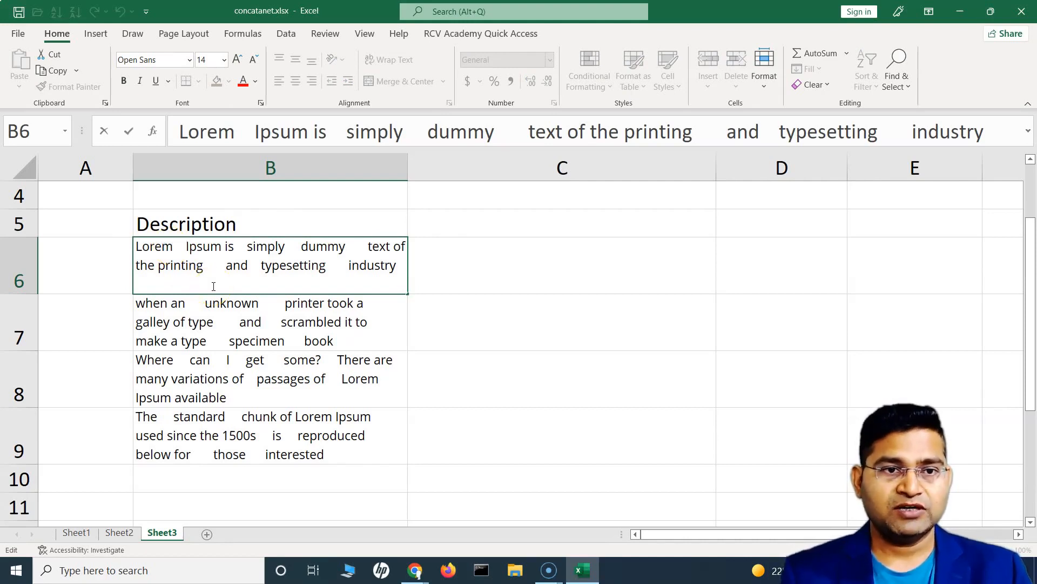
# - Enter the formula =TRIM(B6) in cell C6
pyautogui.click(468, 269)
pyautogui.write('=TRIM')
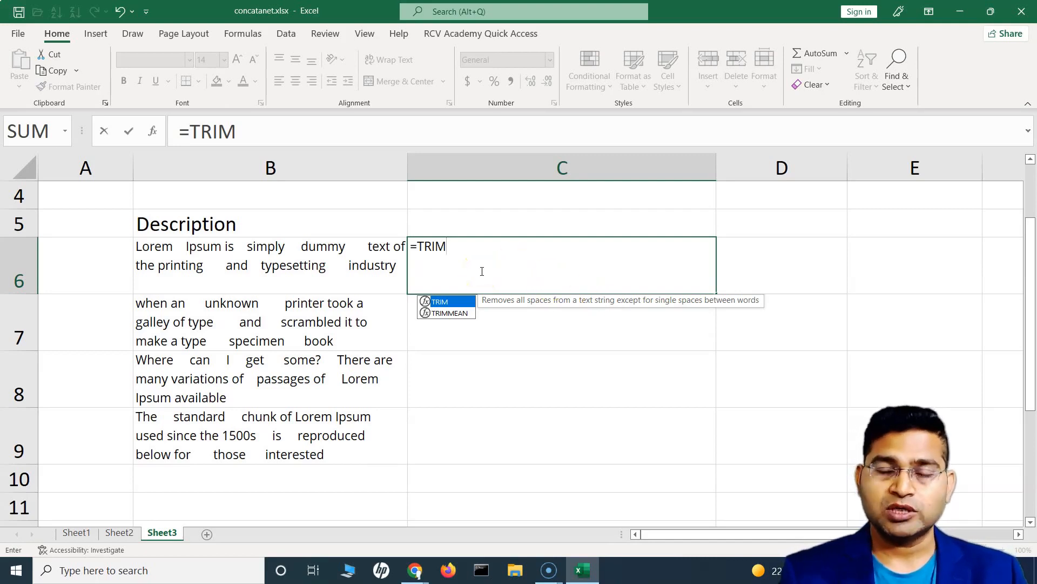
pyautogui.doubleClick(459, 301)
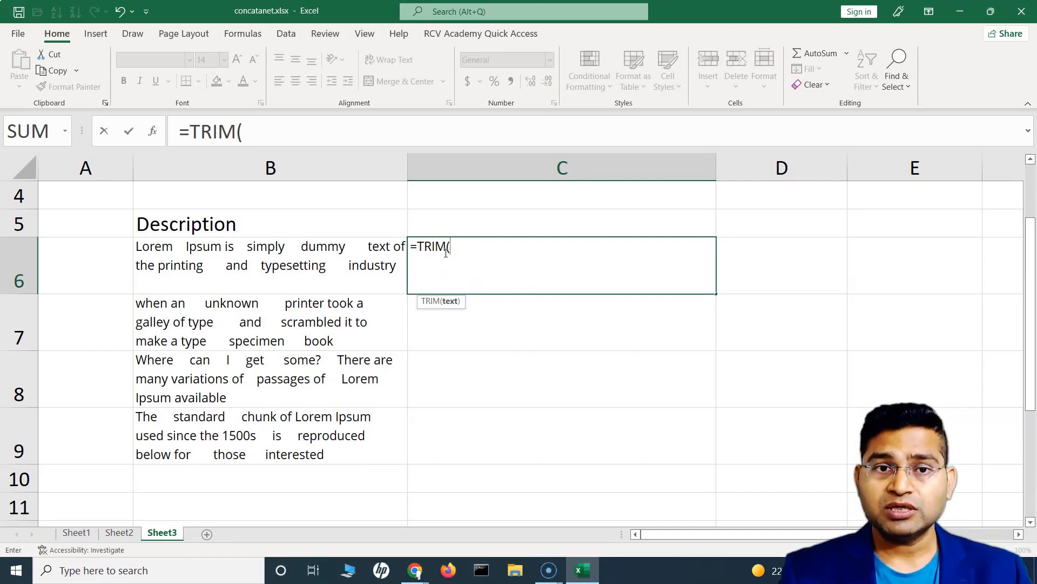
pyautogui.click(279, 264)
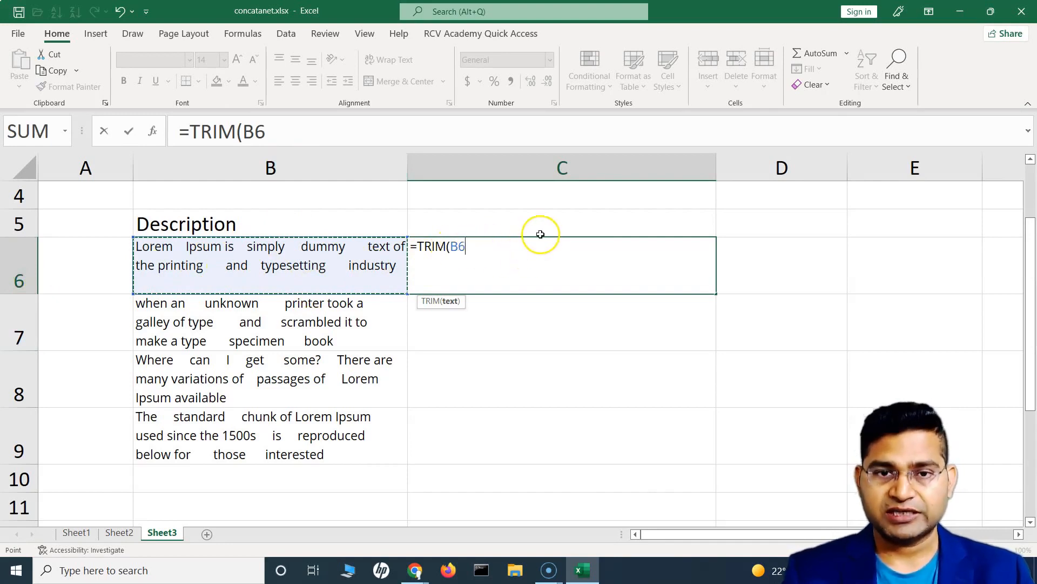
pyautogui.write(')')
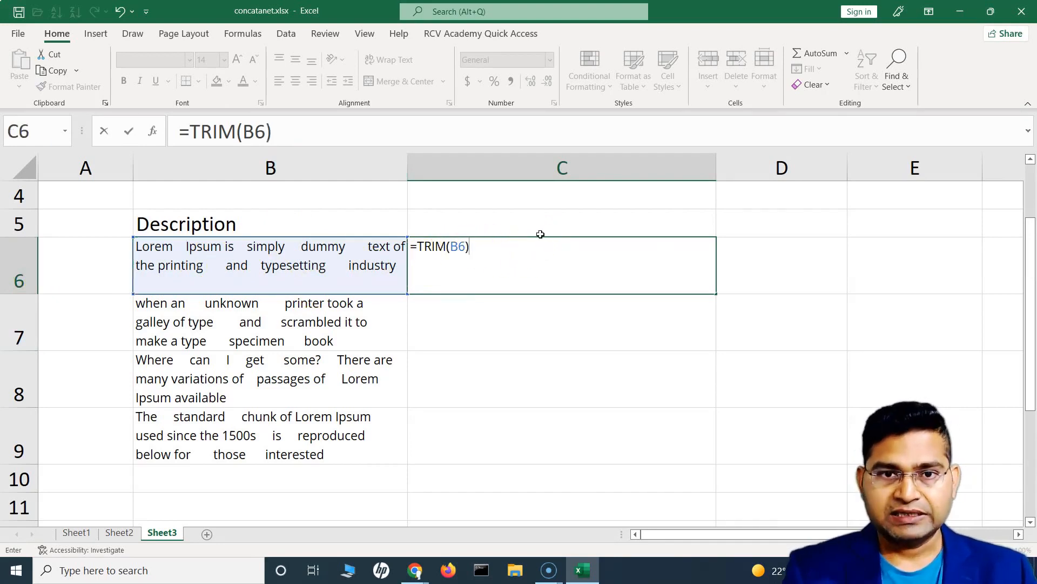
pyautogui.press('Return')
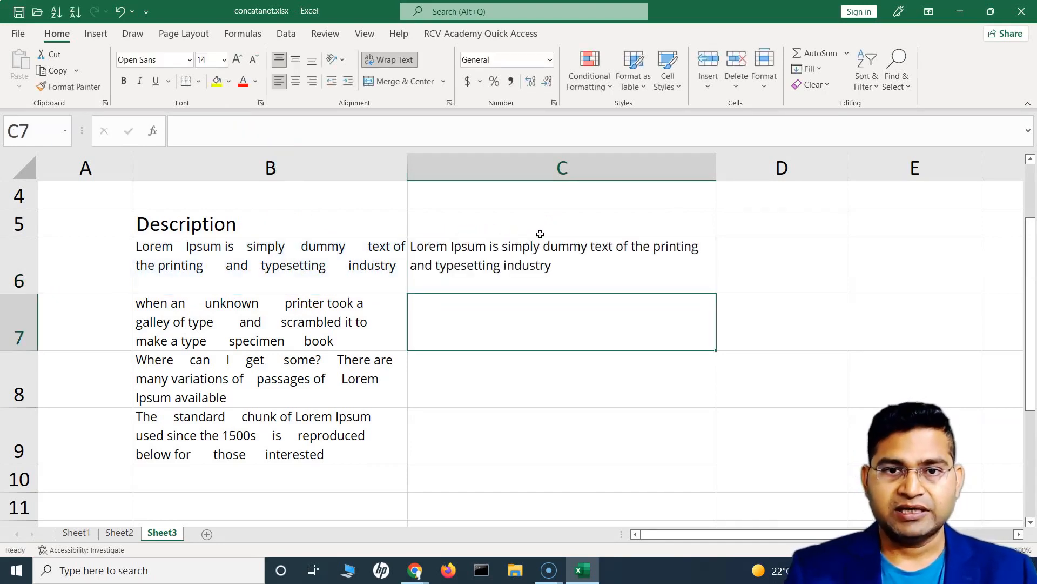
# - Check the trimmed text in C6 against B6 and fill the TRIM formula down from C6 to C9
pyautogui.click(365, 268)
pyautogui.click(574, 262)
pyautogui.click(347, 270)
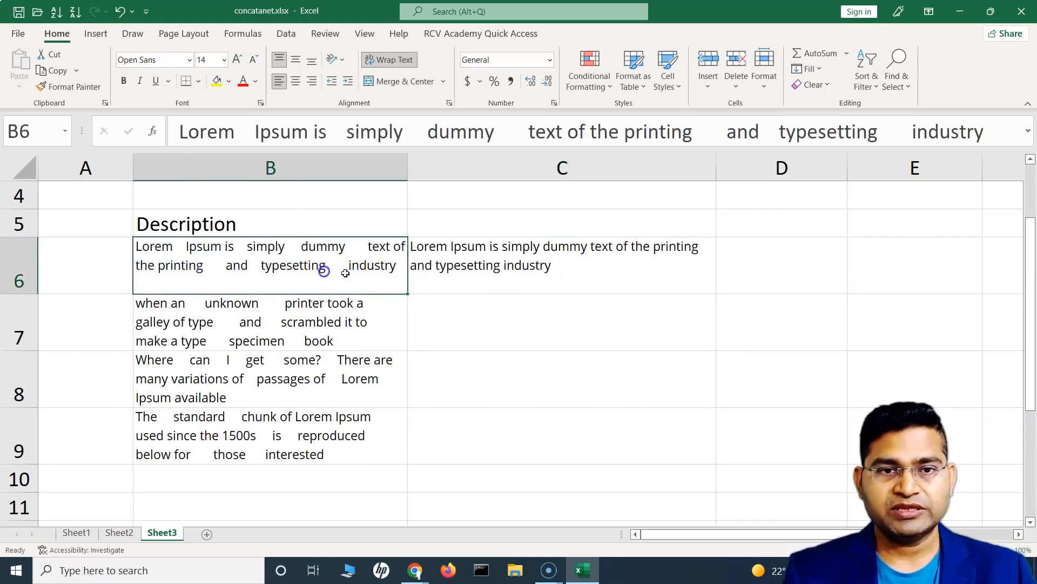
pyautogui.click(511, 268)
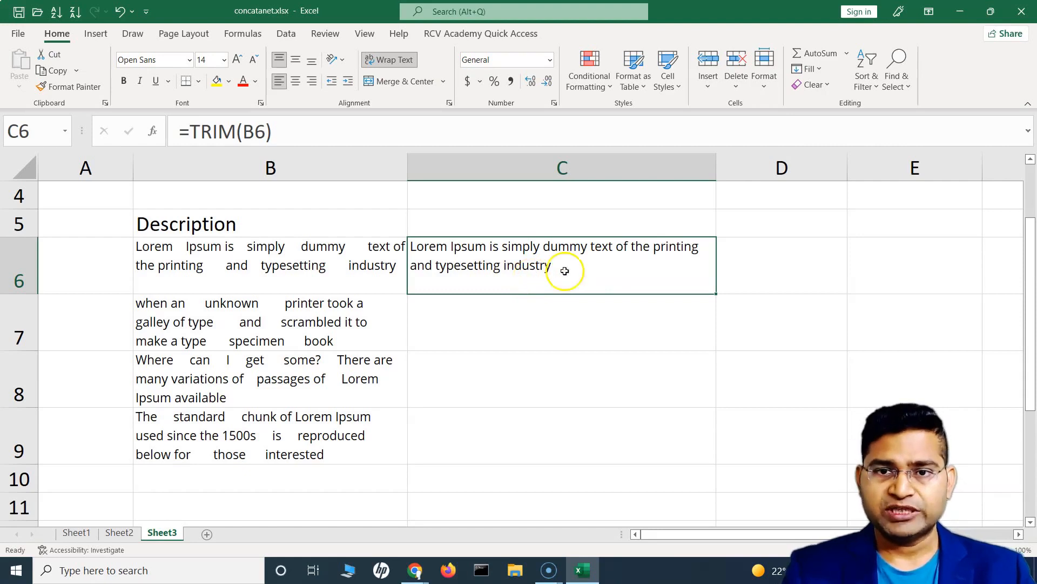
pyautogui.click(331, 307)
pyautogui.click(343, 373)
pyautogui.click(346, 427)
pyautogui.click(487, 279)
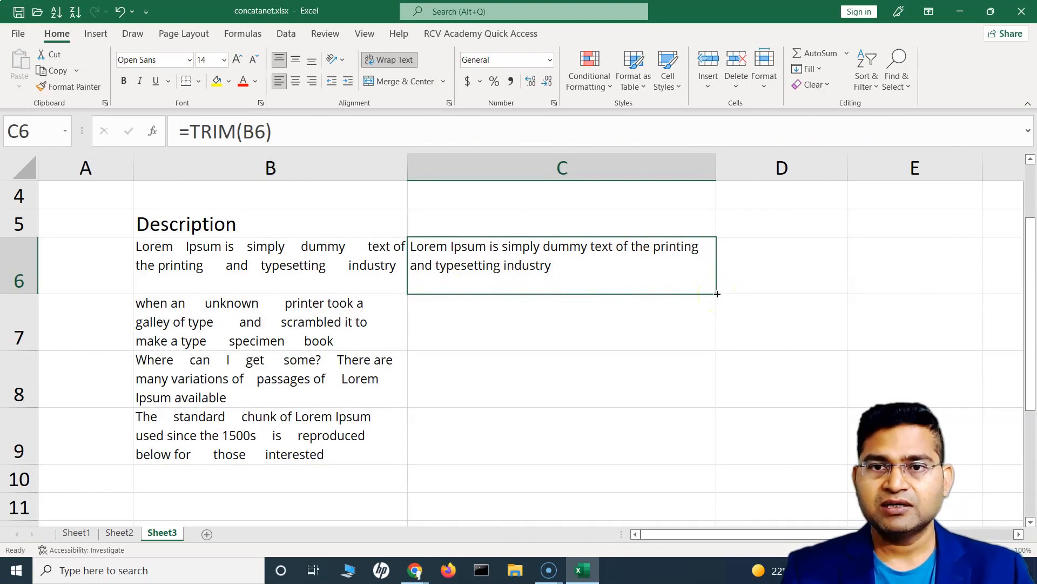
pyautogui.moveTo(717, 294); pyautogui.dragTo(715, 454)
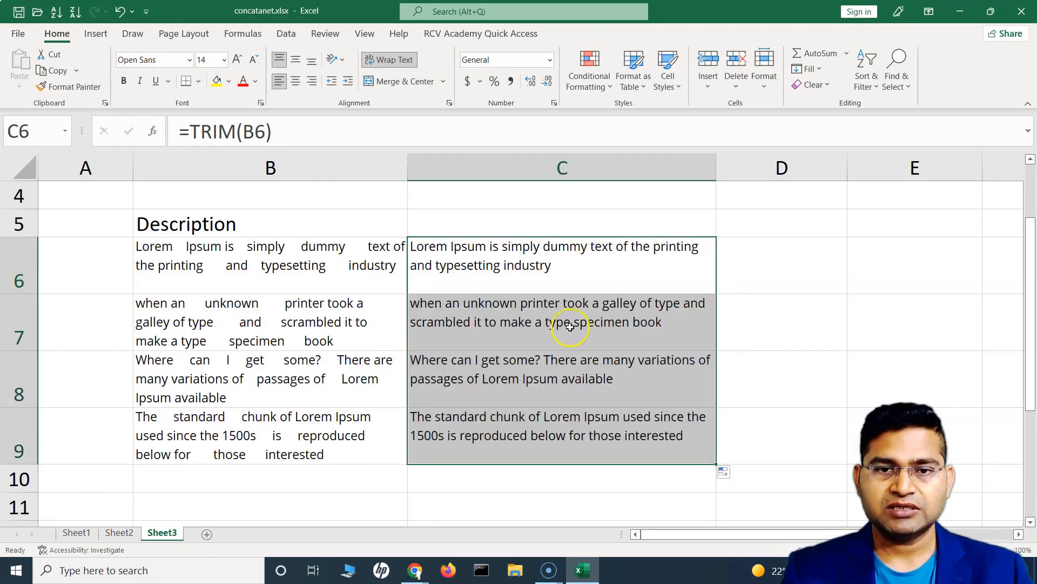
# - Compare the TRIM formulas and cleaned text in C6 and C7 with the original descriptions in B6 and B7
pyautogui.click(500, 322)
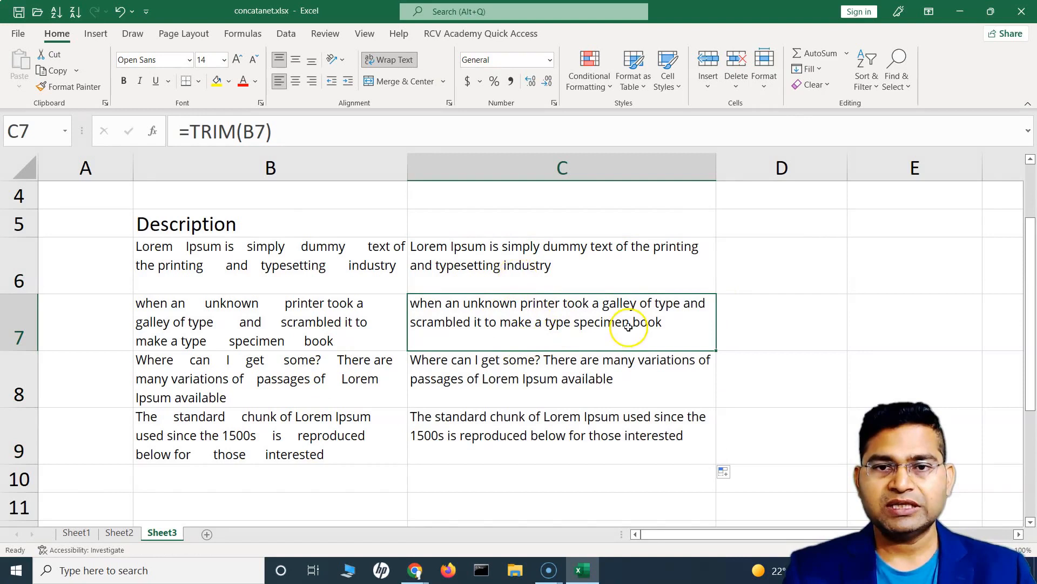
pyautogui.click(605, 263)
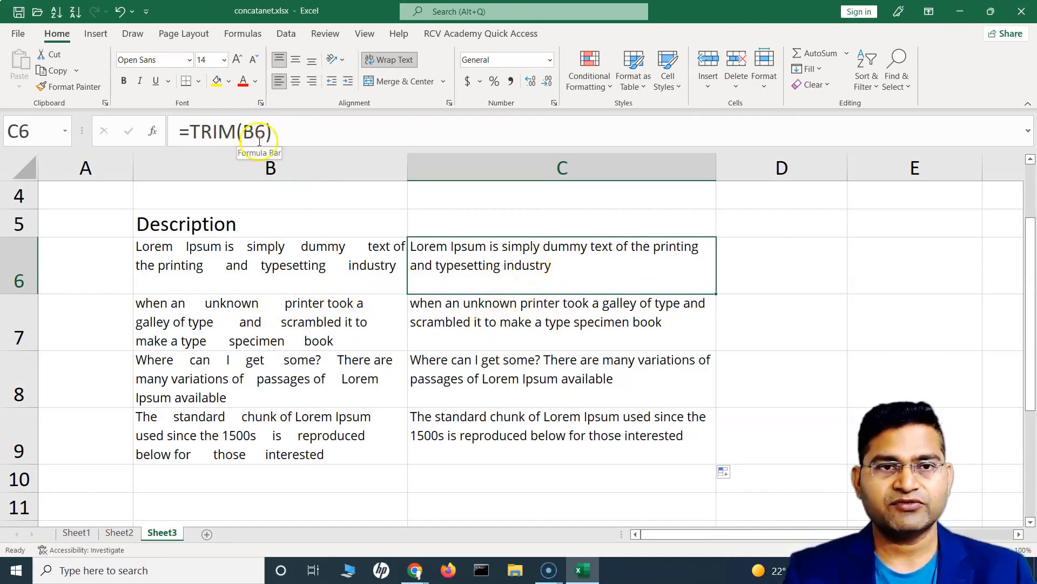
pyautogui.click(551, 320)
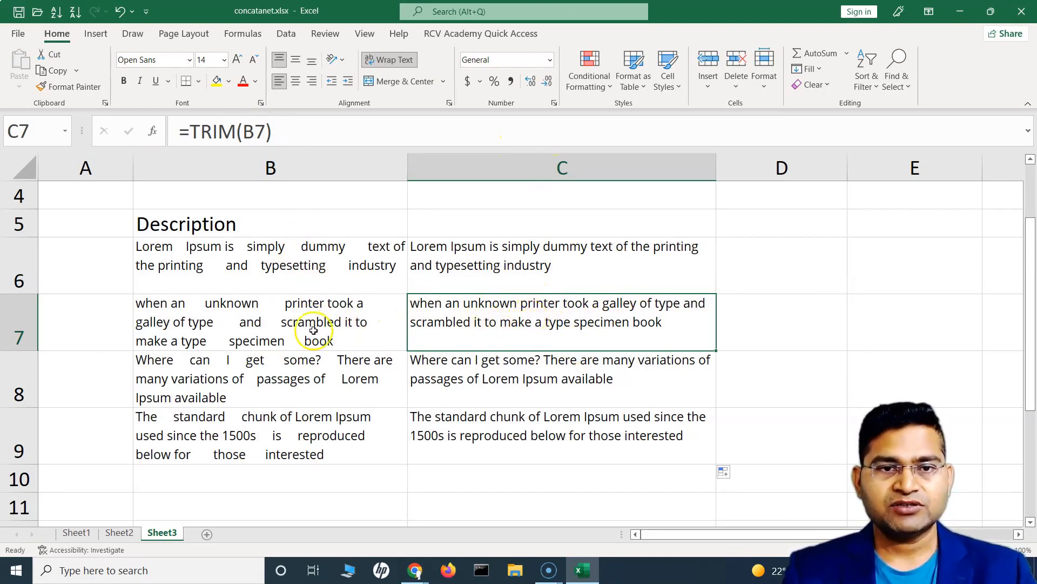
pyautogui.click(286, 332)
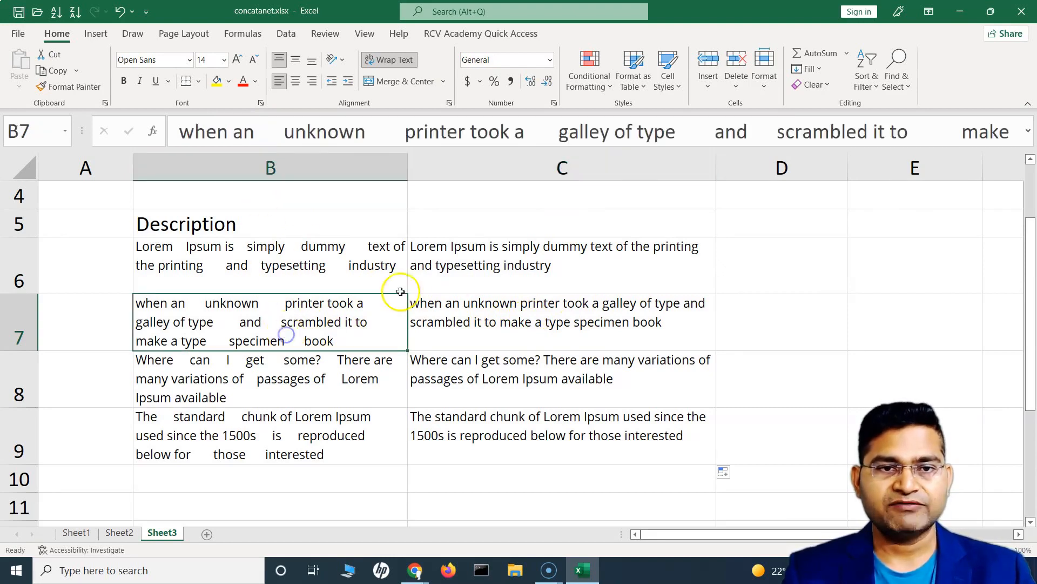
pyautogui.click(464, 275)
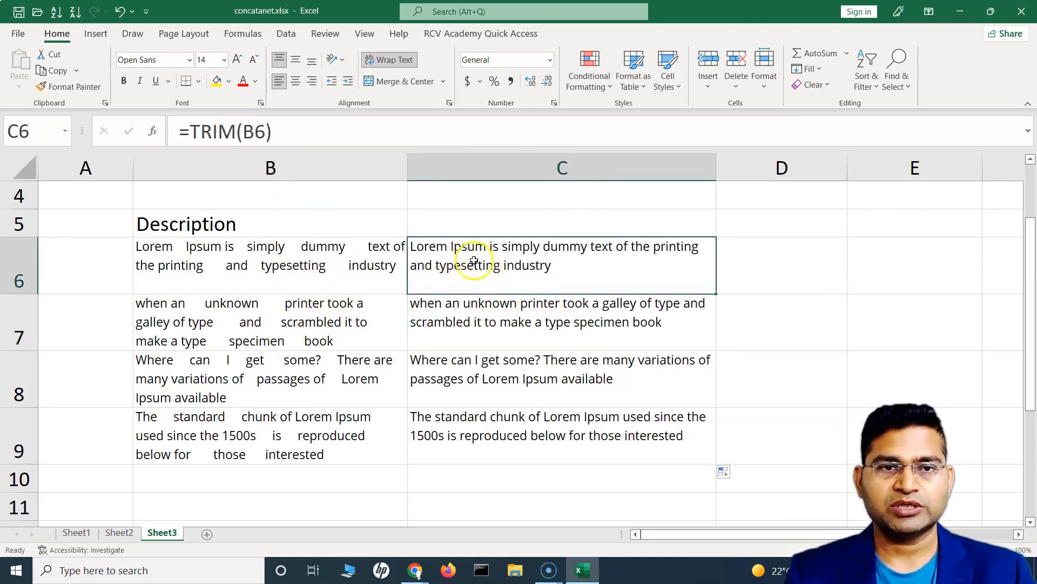
pyautogui.click(272, 268)
pyautogui.click(492, 329)
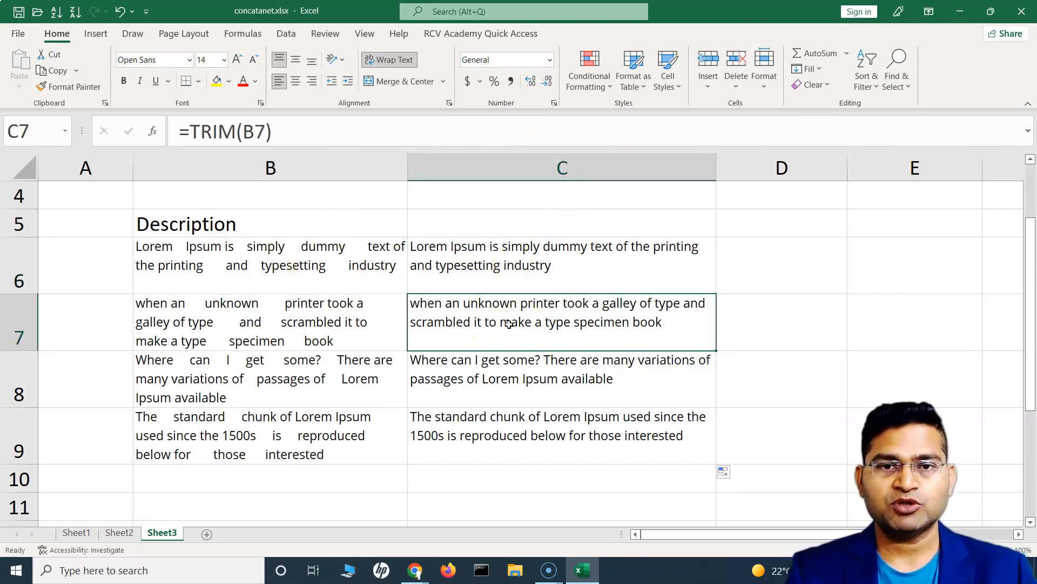
pyautogui.click(298, 330)
# - Copy the trimmed descriptions in C6:C9, paste them at D6, and check the formula in D6
pyautogui.moveTo(527, 256); pyautogui.dragTo(530, 419)
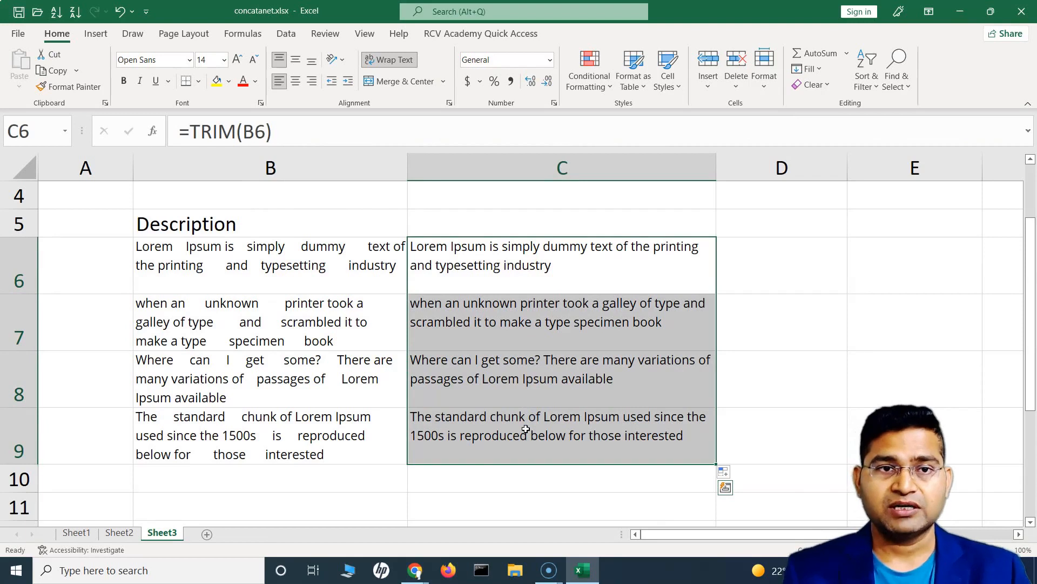
pyautogui.click(776, 267)
pyautogui.moveTo(562, 261); pyautogui.dragTo(539, 435)
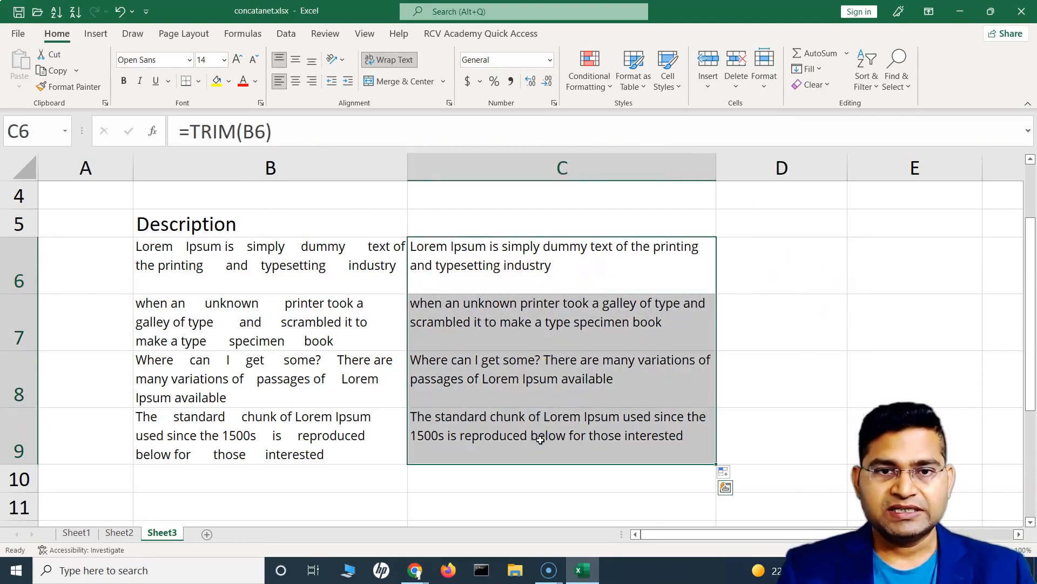
pyautogui.moveTo(537, 256); pyautogui.dragTo(528, 435)
pyautogui.hotkey('ctrl', 'c')
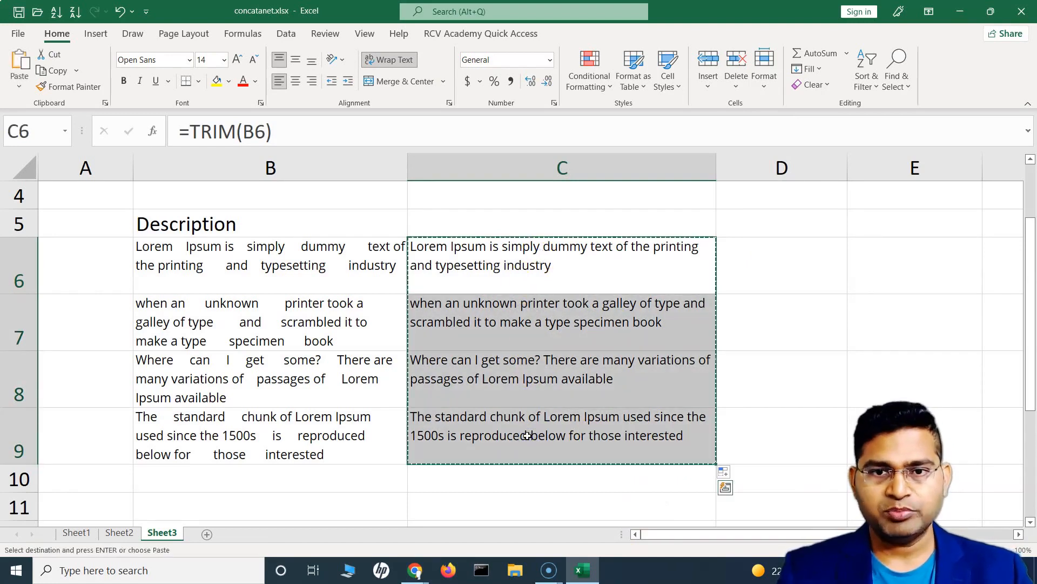
pyautogui.click(781, 258)
pyautogui.hotkey('ctrl', 'v')
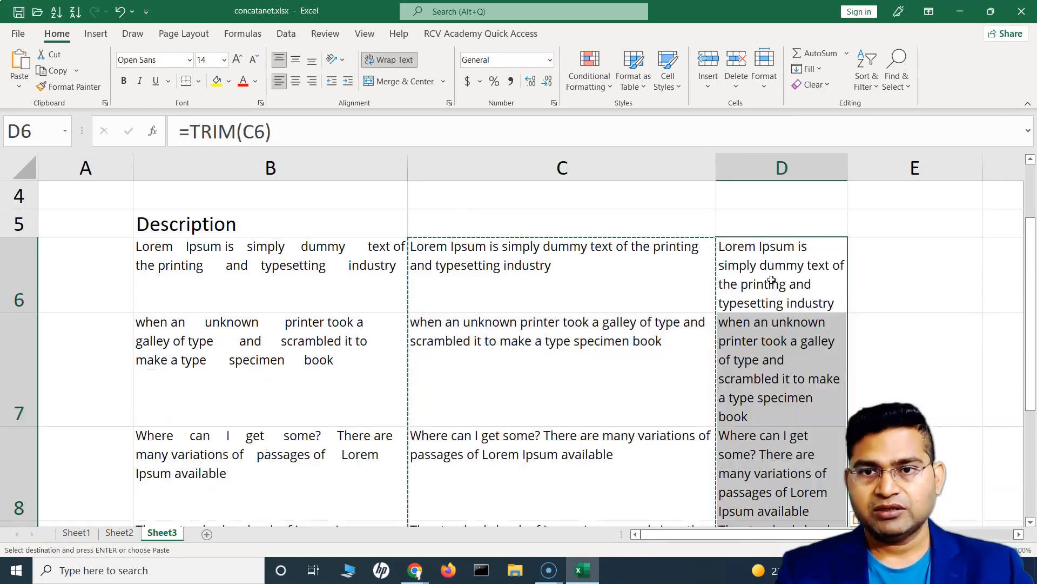
pyautogui.click(775, 269)
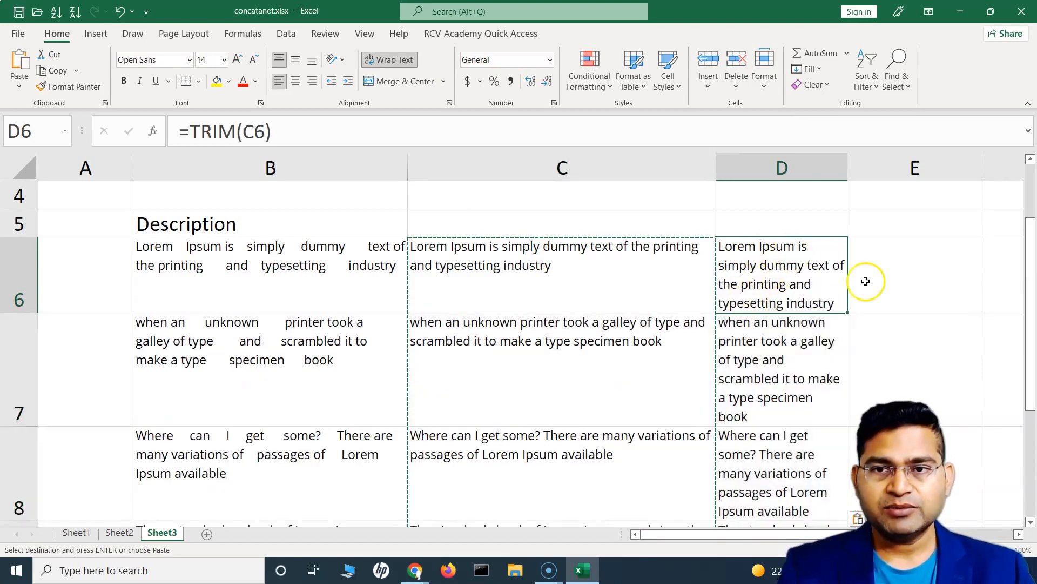
# - Narrow columns B and C and check the pasted formulas in D6 and D7
pyautogui.moveTo(409, 167); pyautogui.dragTo(281, 162)
pyautogui.moveTo(588, 166); pyautogui.dragTo(488, 171)
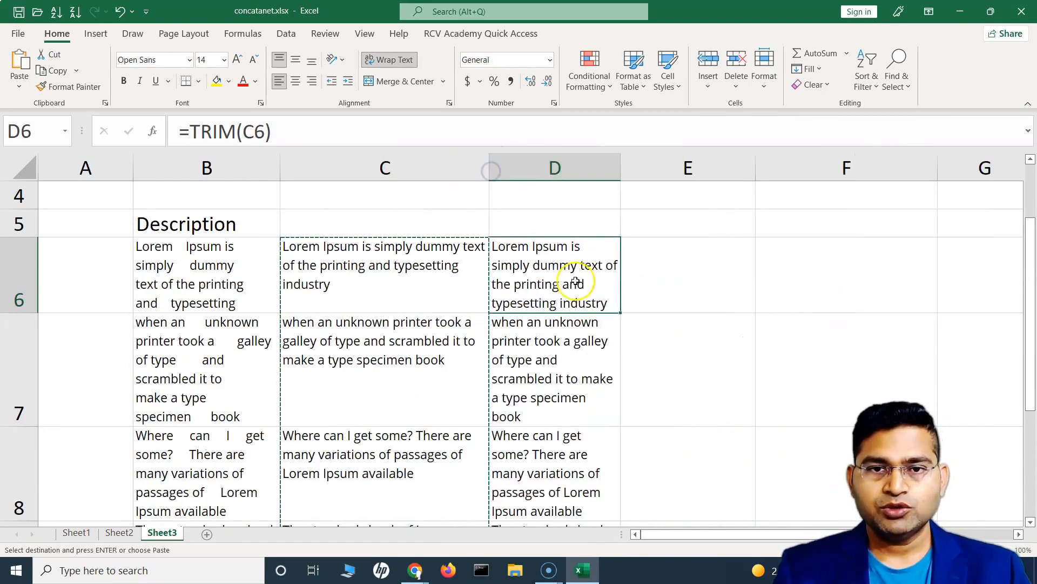
pyautogui.click(585, 337)
pyautogui.click(574, 269)
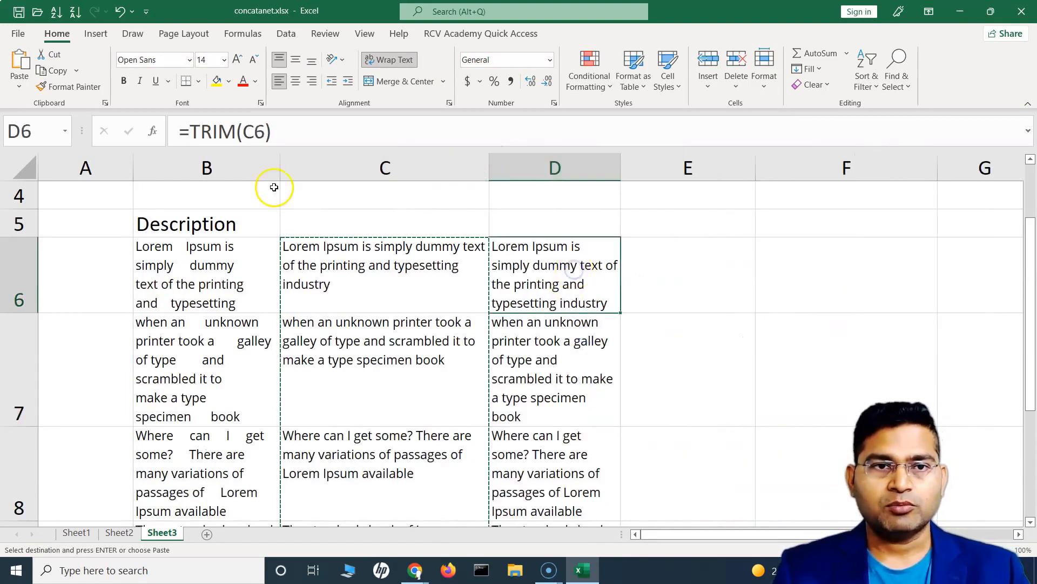
# - Check the formula in D9 and clear the pasted contents of column D
pyautogui.scroll(-1, 685, 322)
pyautogui.click(598, 410)
pyautogui.scroll(1, 616, 403)
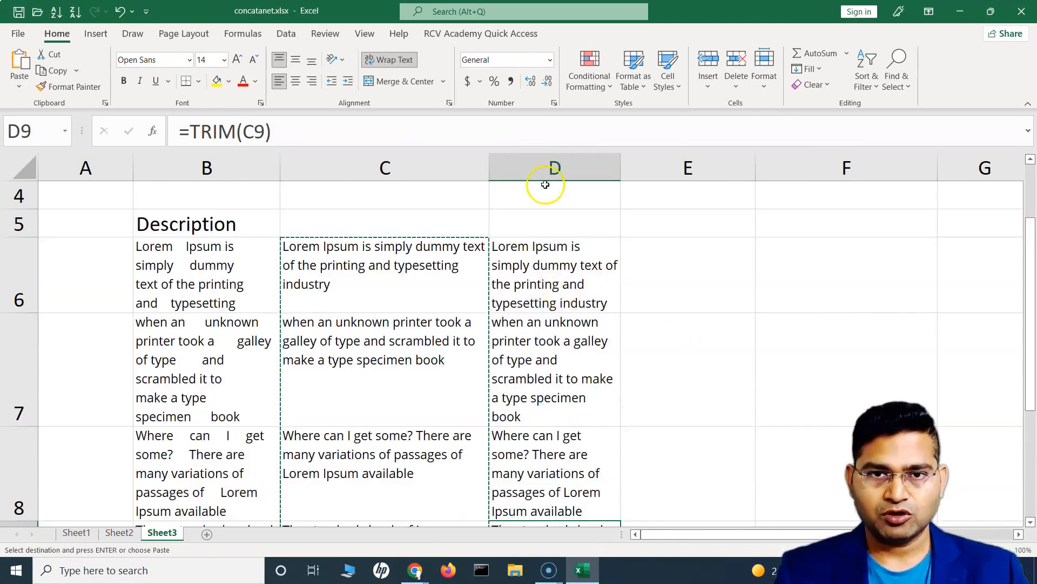
pyautogui.click(546, 168)
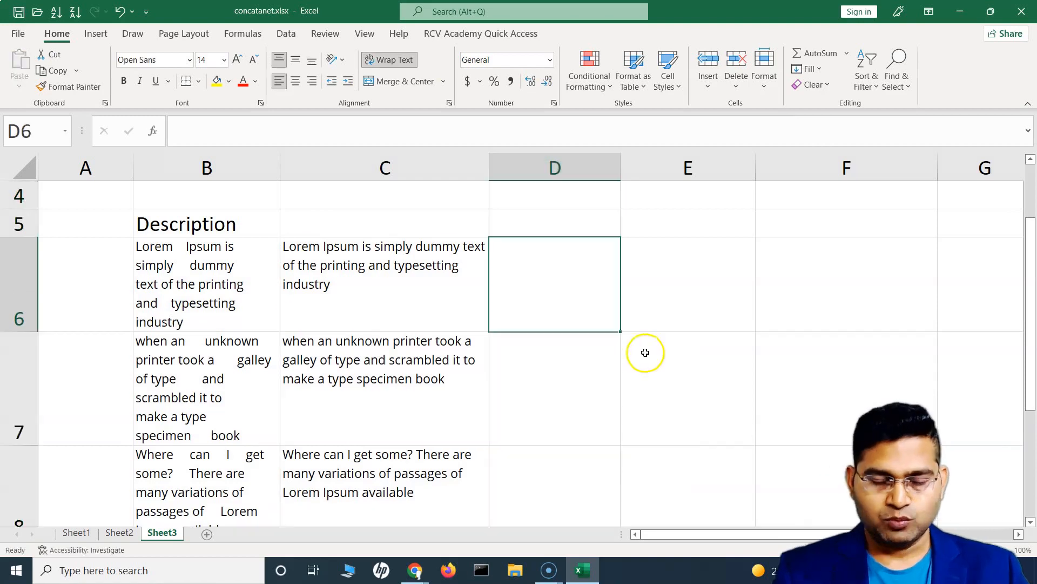
# - Copy the range C6:C9 again and paste it into column D starting at D6
pyautogui.moveTo(365, 292)
pyautogui.mouseDown()
pyautogui.moveTo(387, 519)
pyautogui.moveTo(406, 347)
pyautogui.mouseUp()
pyautogui.hotkey('ctrl', 'c')
pyautogui.scroll(3, 632, 364)
pyautogui.click(562, 377)
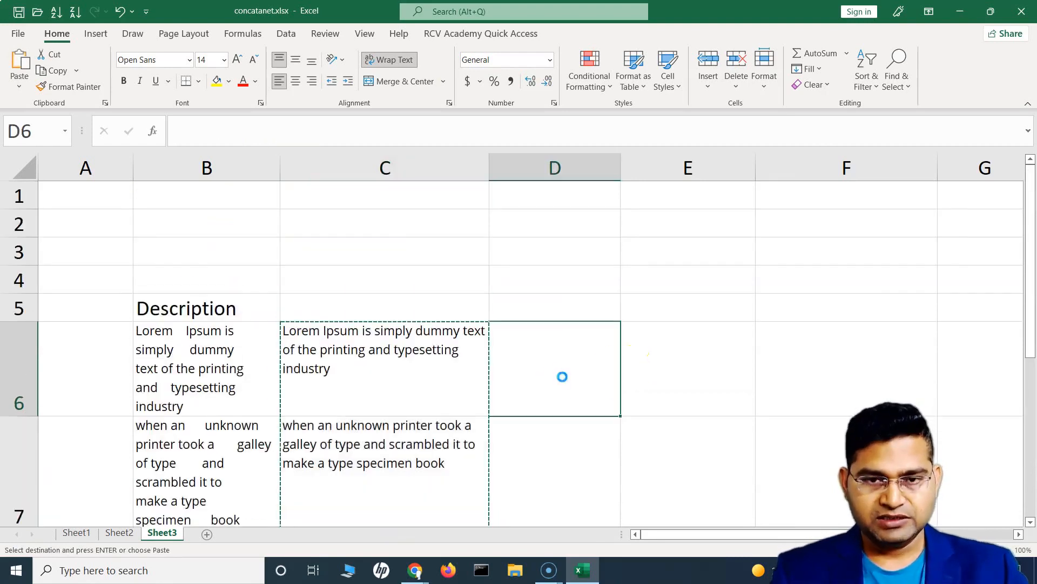
pyautogui.hotkey('ctrl', 'v')
pyautogui.scroll(-2, 625, 363)
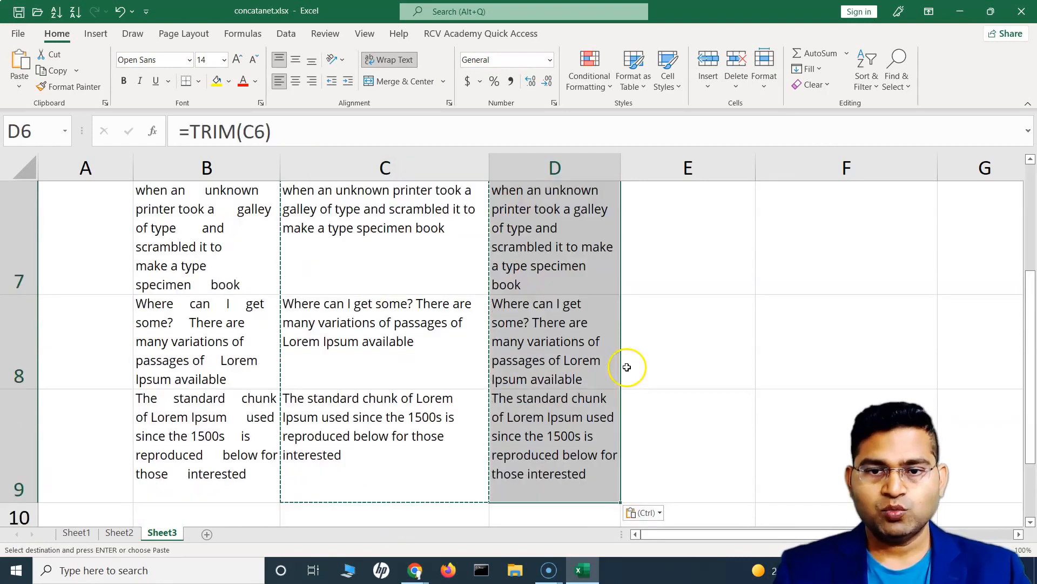
# - Convert the pasted formulas in D6:D9 to values only and check the contents of D6 and D7
pyautogui.click(660, 513)
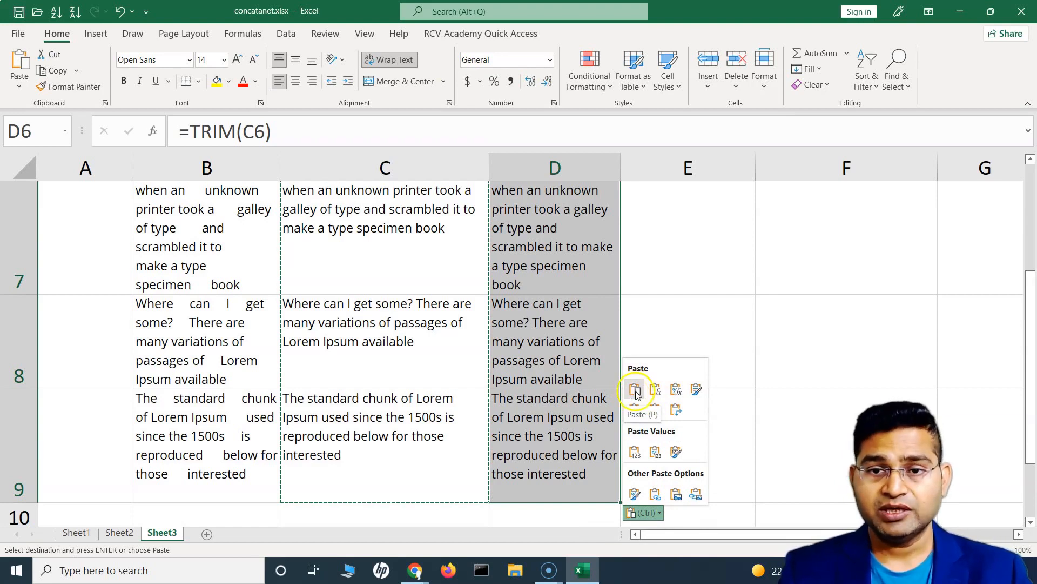
pyautogui.click(634, 452)
pyautogui.click(549, 254)
pyautogui.scroll(2, 635, 396)
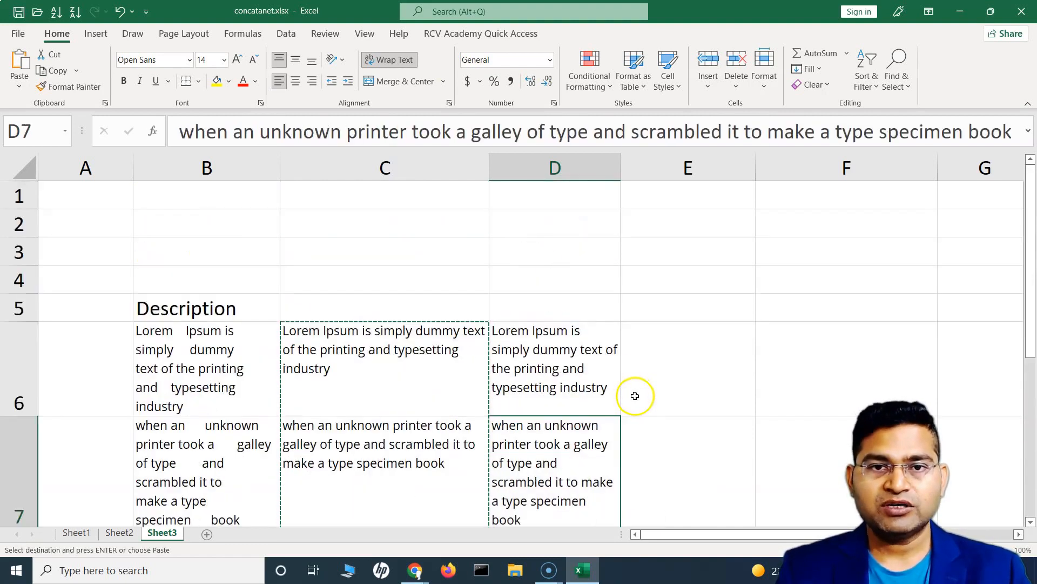
pyautogui.click(580, 369)
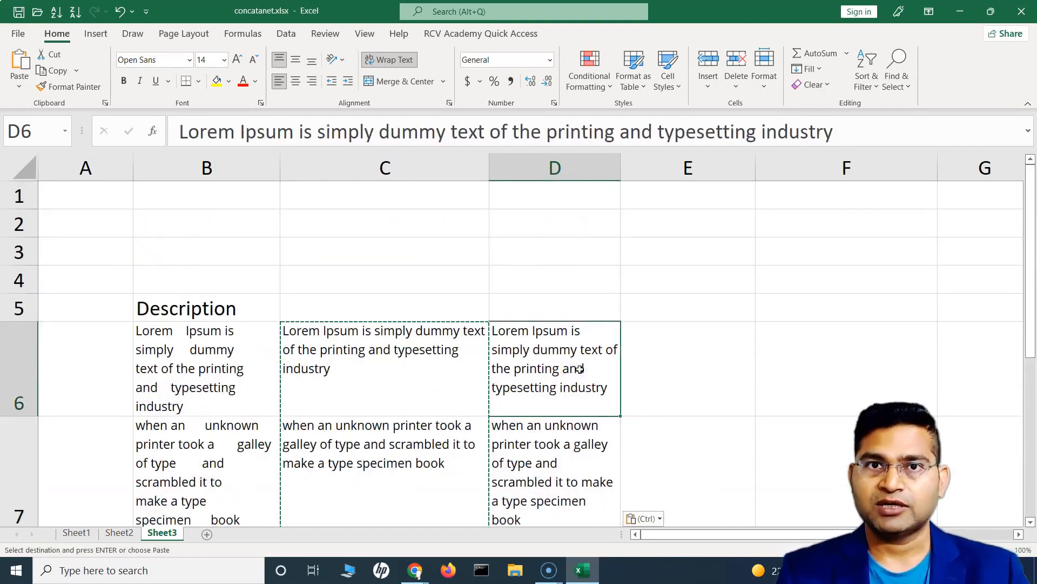
pyautogui.scroll(-1, 539, 351)
pyautogui.click(539, 353)
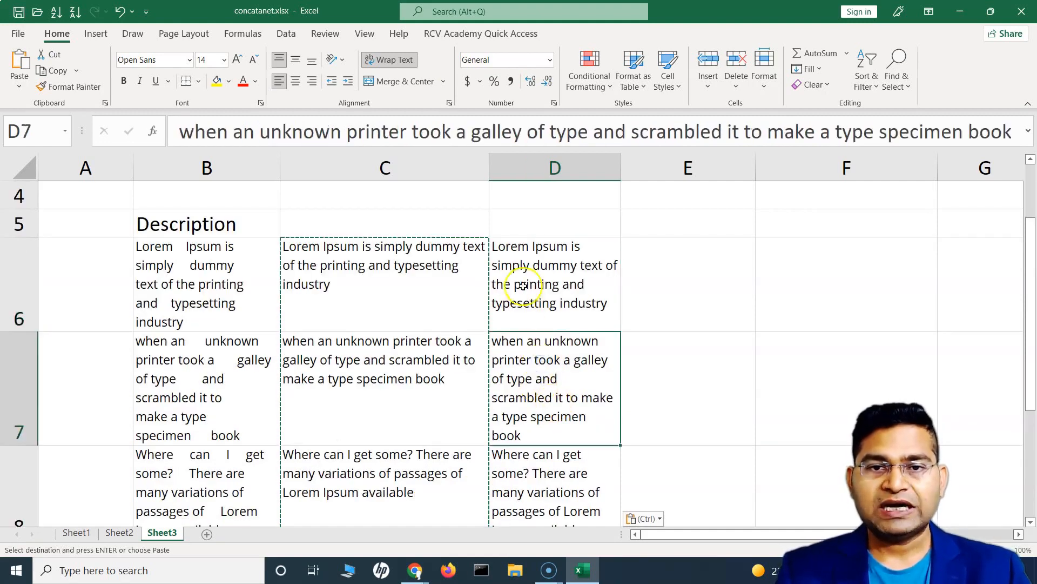
# - Compare the TRIM formulas in column C with the original descriptions in column B they refer to
pyautogui.click(394, 290)
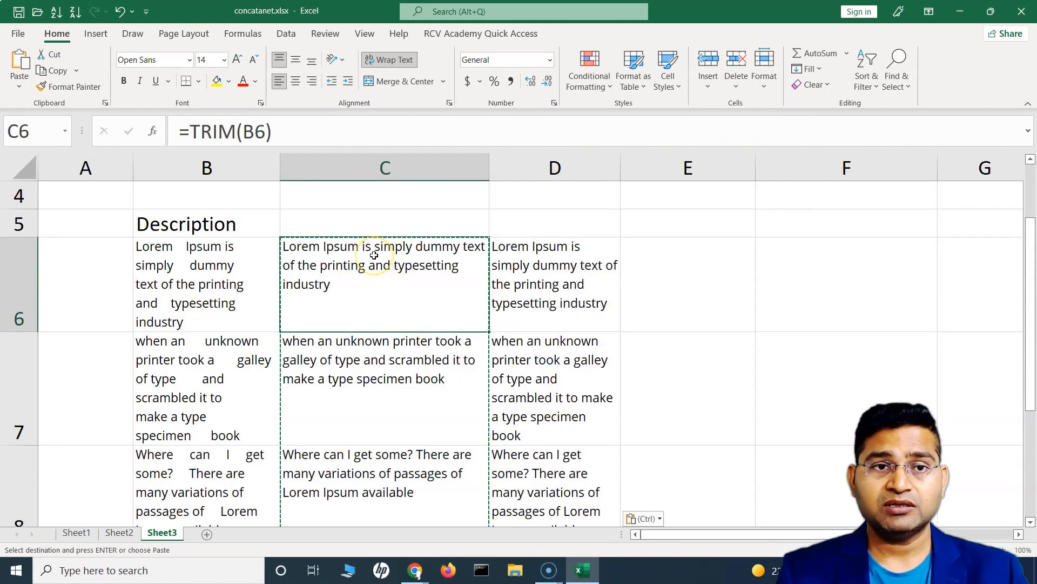
pyautogui.click(194, 267)
pyautogui.click(356, 283)
pyautogui.moveTo(356, 283); pyautogui.dragTo(370, 491)
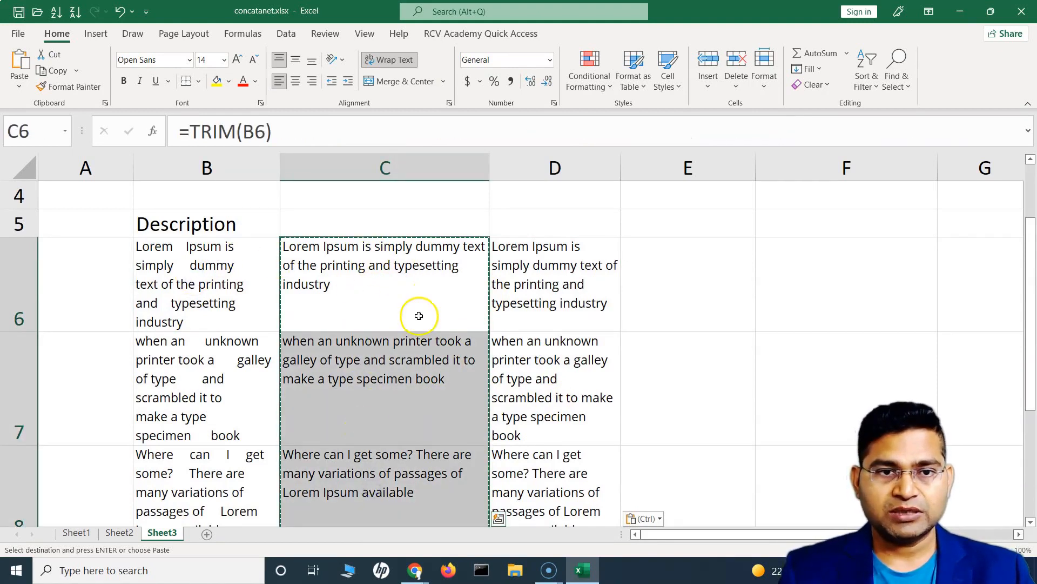
pyautogui.click(388, 252)
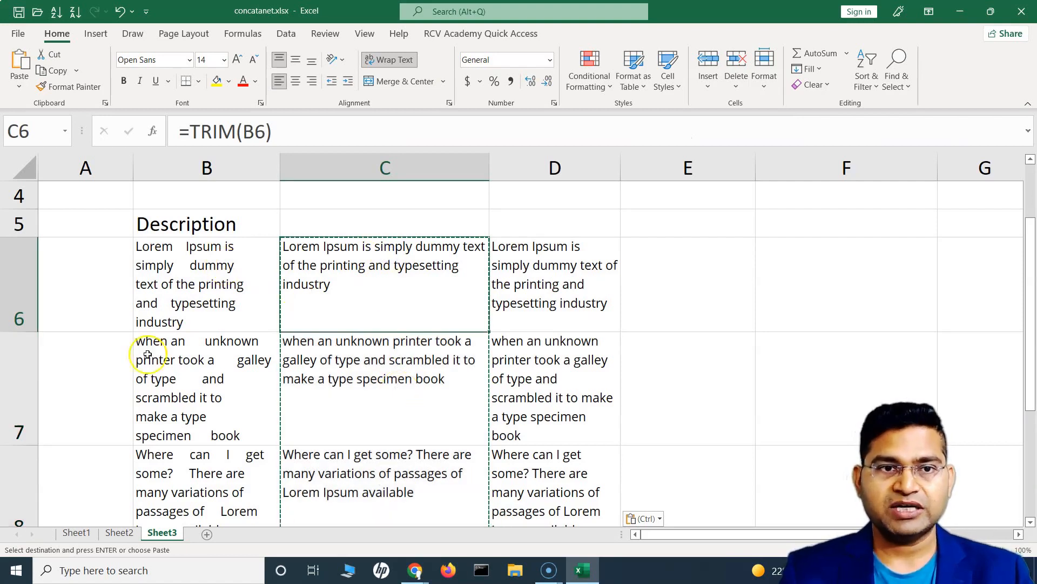
pyautogui.click(172, 265)
pyautogui.moveTo(172, 265)
pyautogui.mouseDown()
pyautogui.moveTo(171, 505)
pyautogui.moveTo(216, 338)
pyautogui.mouseUp()
pyautogui.scroll(2, 255, 423)
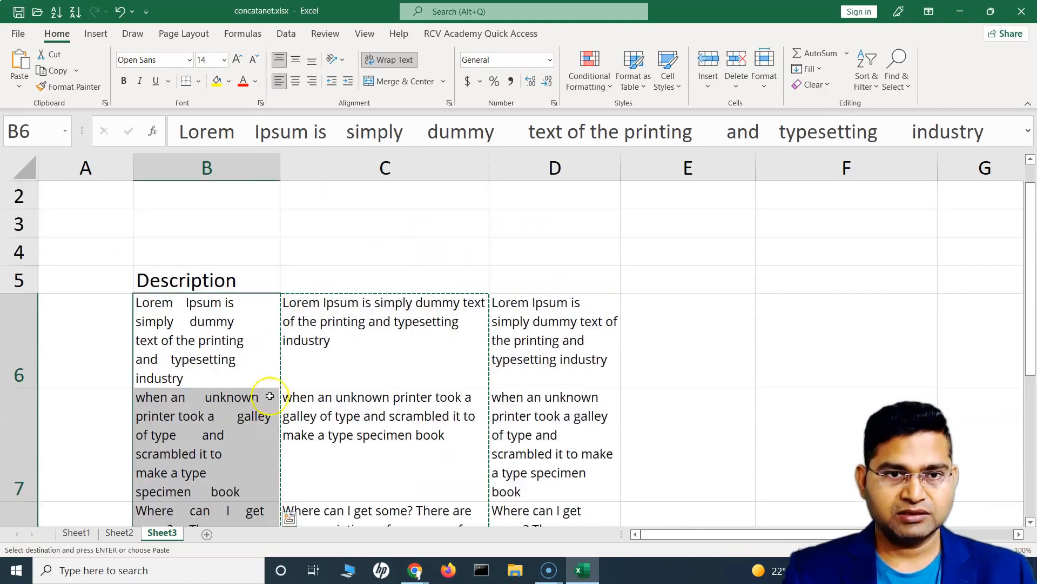
# - Delete column B, check what happens to the formula in B6, and undo the deletion
pyautogui.click(214, 171)
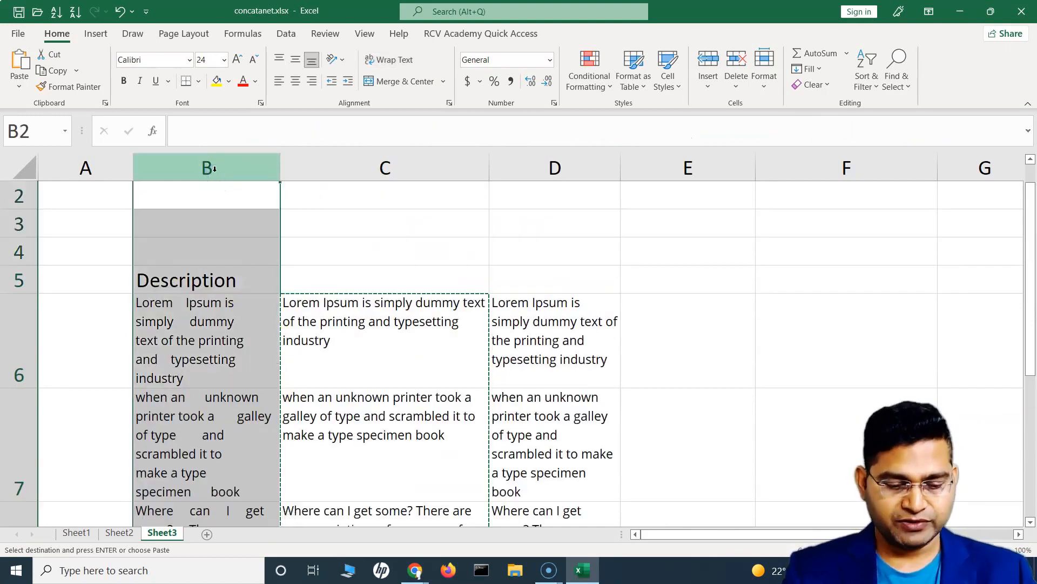
pyautogui.rightClick(214, 169)
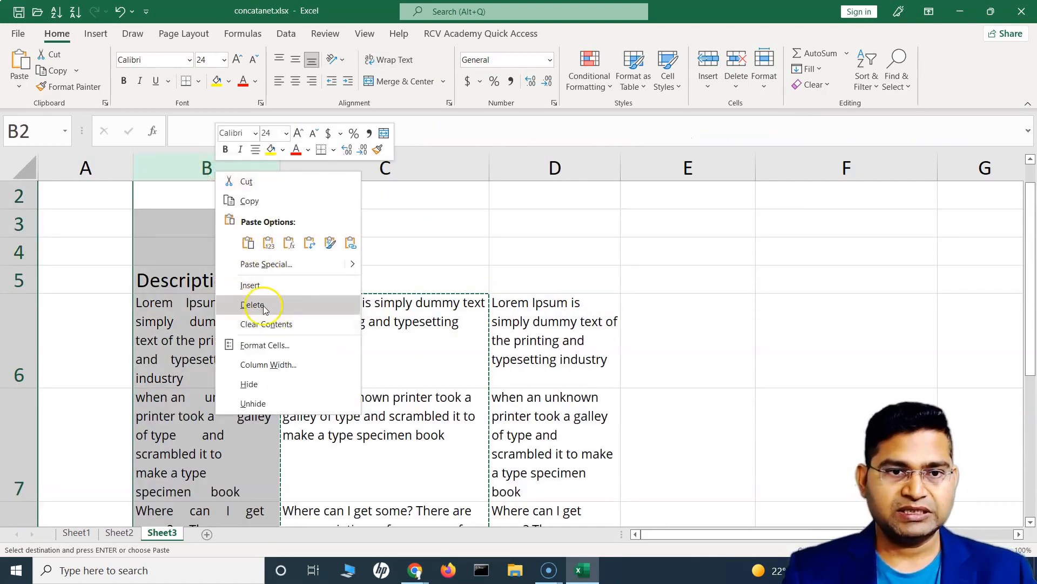
pyautogui.click(253, 305)
pyautogui.click(176, 327)
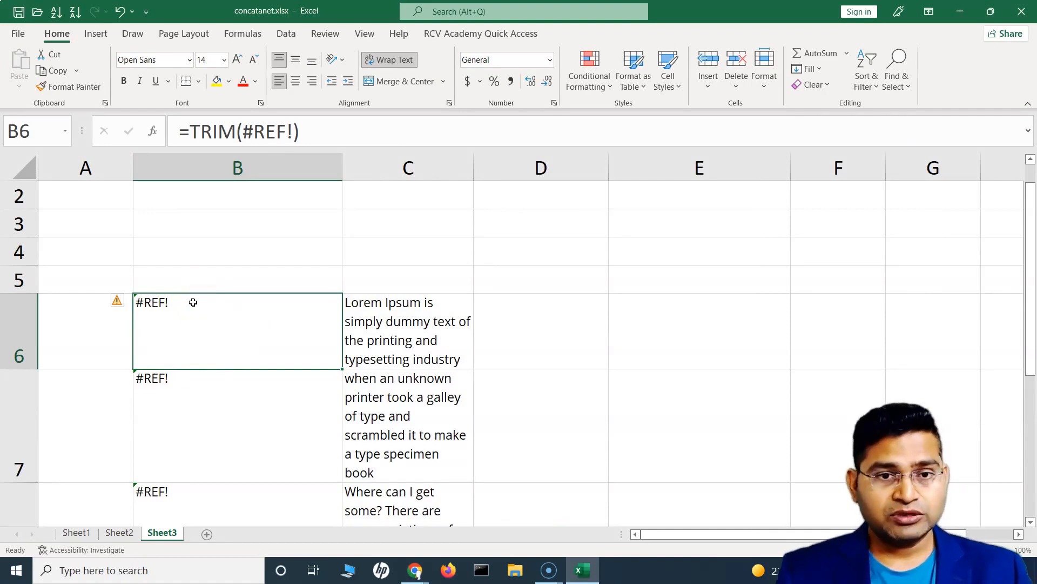
pyautogui.hotkey('ctrl', 'z')
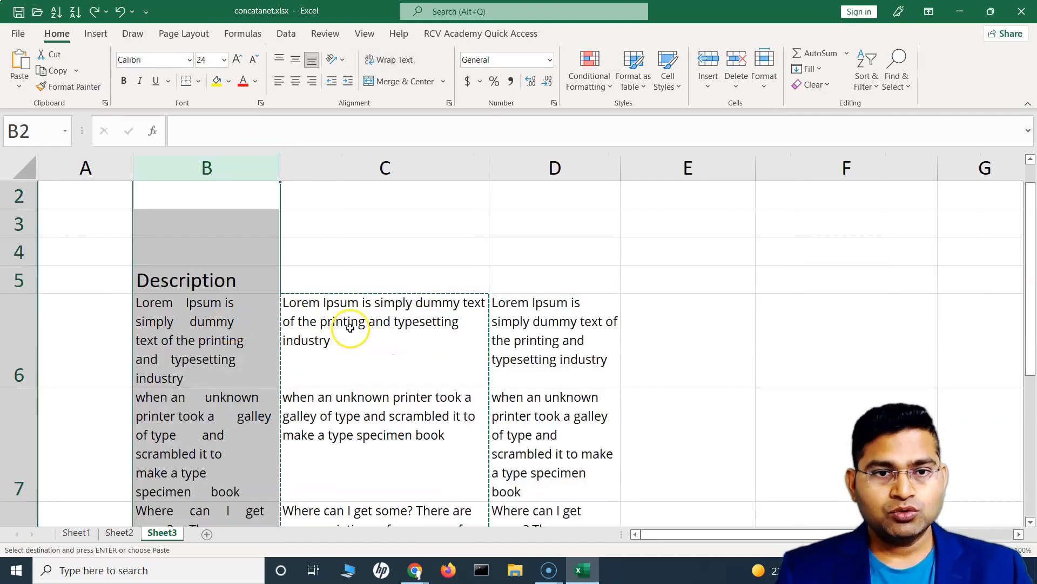
# - Compare the formula in C6 with the original text in B6 and the pasted values in column D
pyautogui.click(350, 328)
pyautogui.moveTo(1027, 267); pyautogui.dragTo(1027, 275)
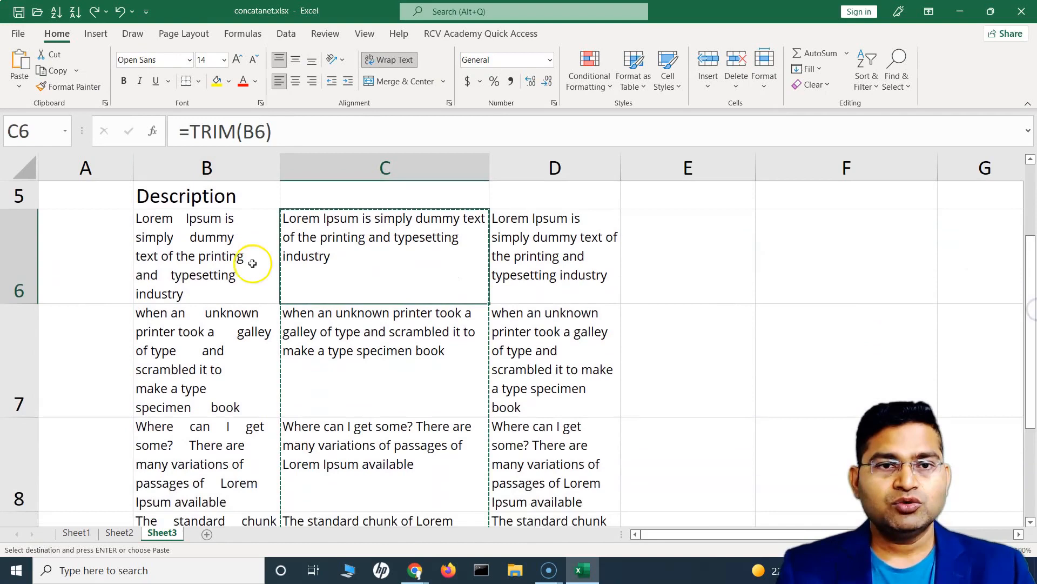
pyautogui.click(188, 262)
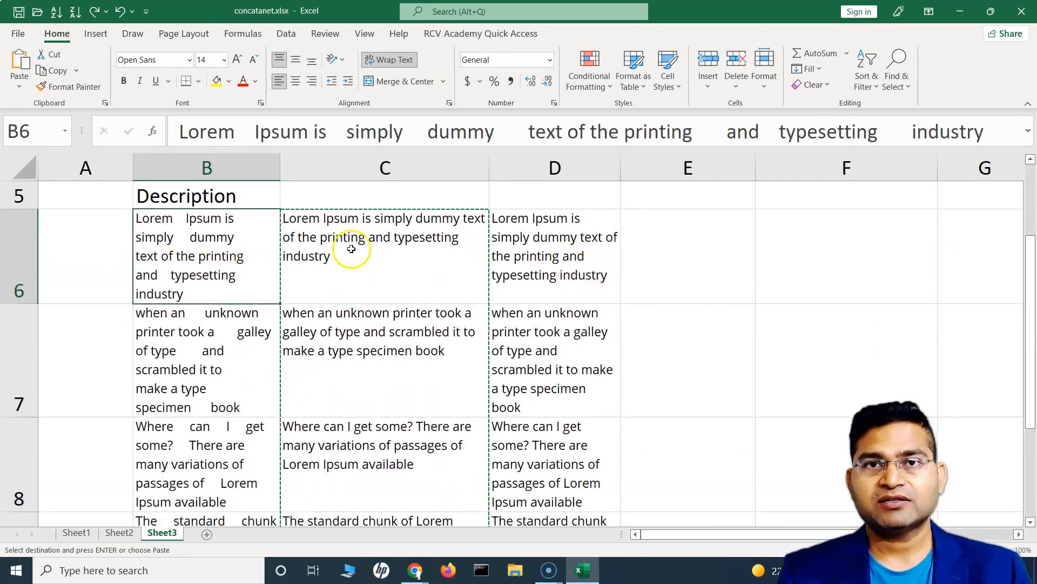
pyautogui.moveTo(535, 256); pyautogui.dragTo(556, 503)
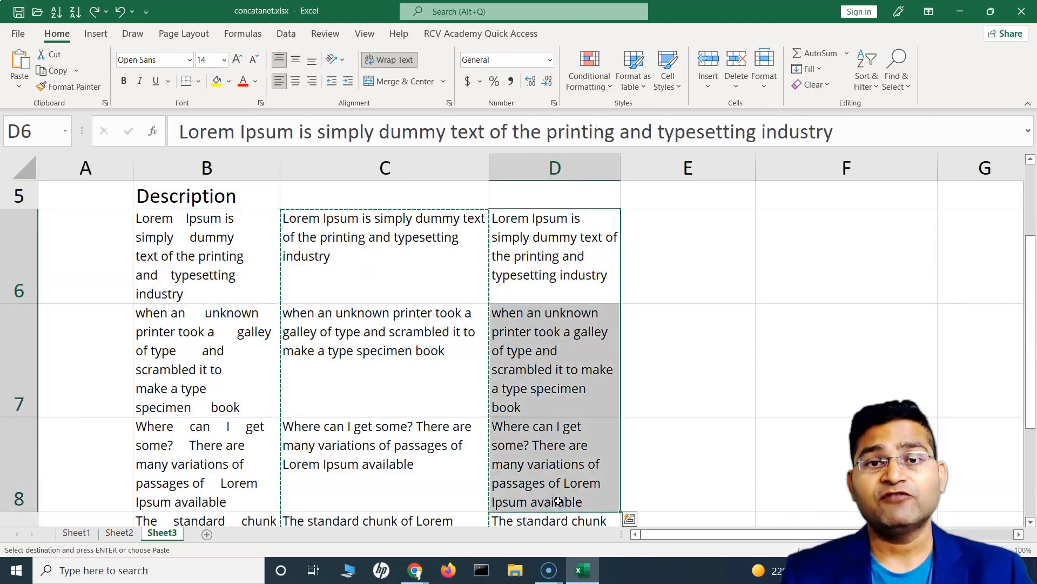
pyautogui.click(204, 262)
pyautogui.click(192, 231)
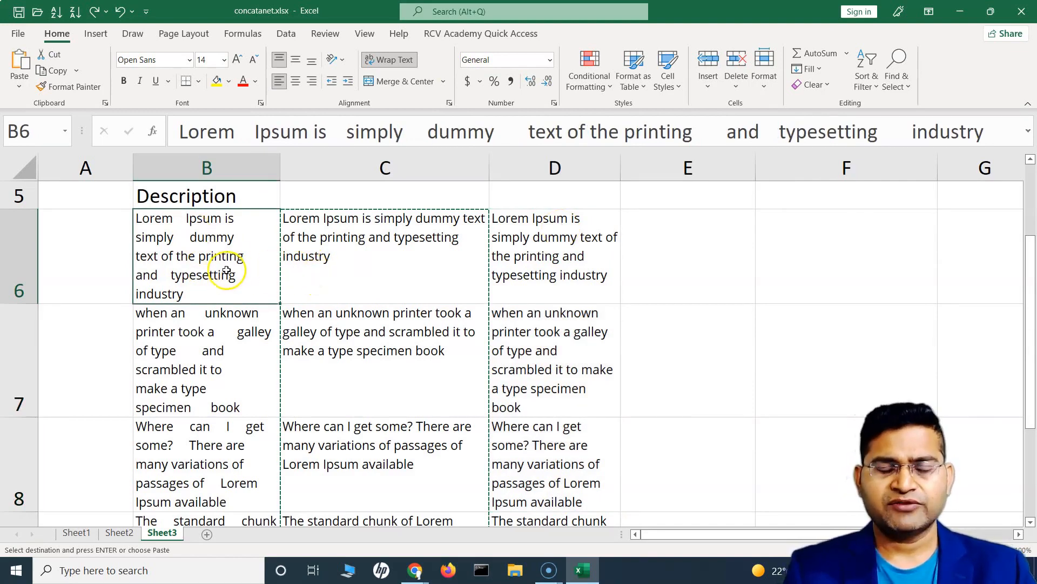
pyautogui.moveTo(557, 233); pyautogui.dragTo(560, 508)
pyautogui.click(548, 240)
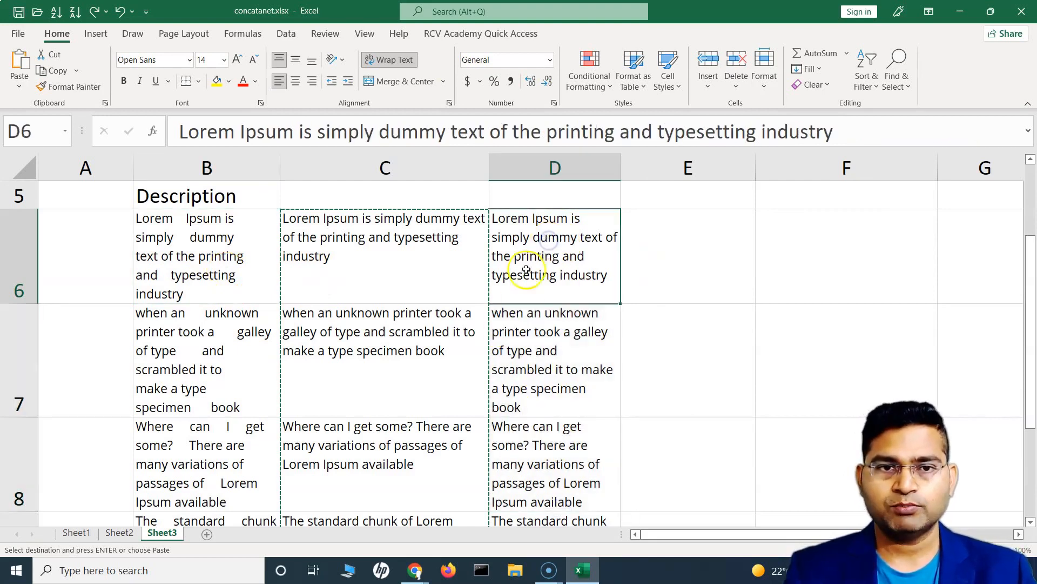
# - Try pasting the trimmed range C6:C9 over the original descriptions in B6:B9, and undo the paste
pyautogui.click(432, 240)
pyautogui.moveTo(430, 259); pyautogui.dragTo(412, 521)
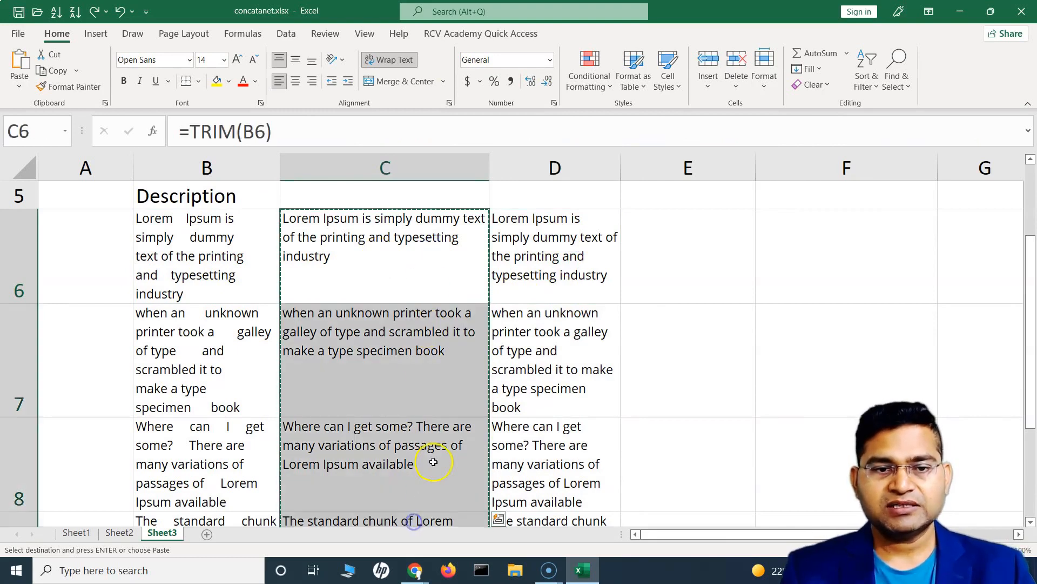
pyautogui.hotkey('ctrl', 'v')
pyautogui.scroll(-1, 449, 431)
pyautogui.scroll(3, 475, 427)
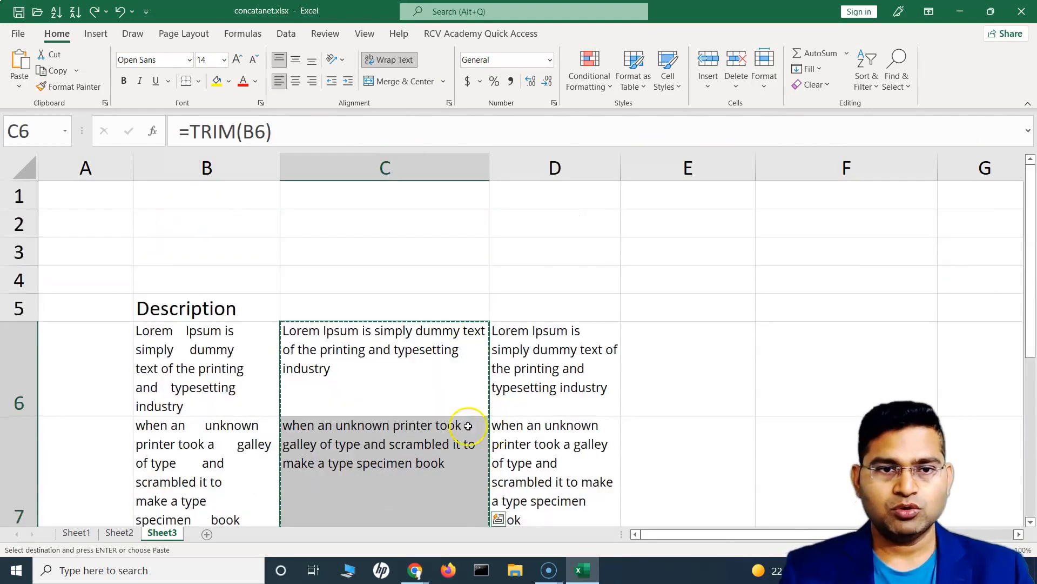
pyautogui.scroll(-1, 205, 302)
pyautogui.moveTo(205, 269); pyautogui.dragTo(239, 378)
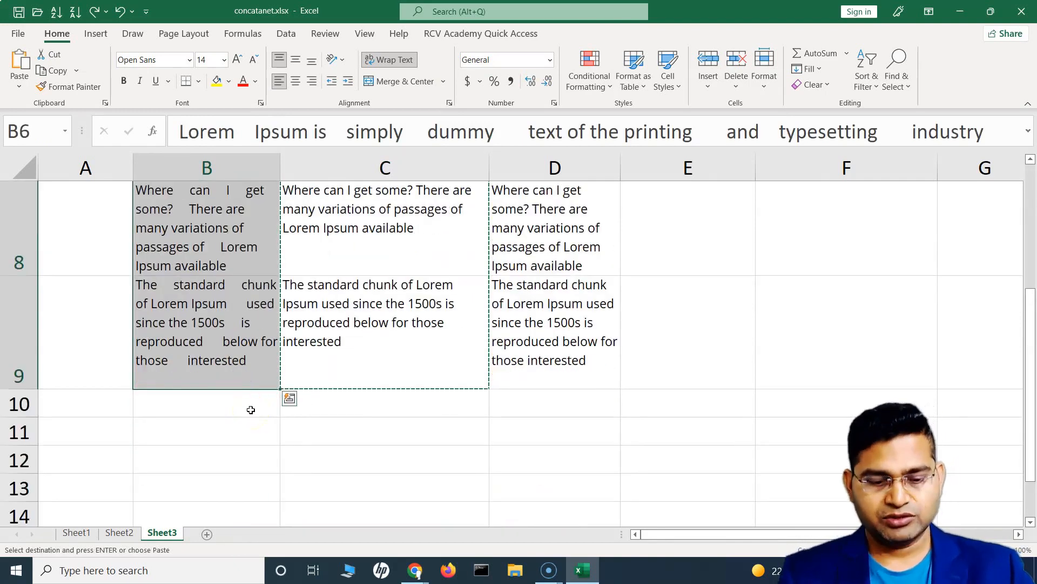
pyautogui.scroll(3, 220, 405)
pyautogui.hotkey('ctrl', 'v')
pyautogui.scroll(-4, 387, 387)
pyautogui.scroll(3, 389, 378)
pyautogui.hotkey('ctrl', 'z')
# - Copy the trimmed descriptions in C6:C9 and paste them as values over the originals starting at B6
pyautogui.moveTo(402, 279); pyautogui.dragTo(379, 520)
pyautogui.hotkey('ctrl', 'c')
pyautogui.click(227, 220)
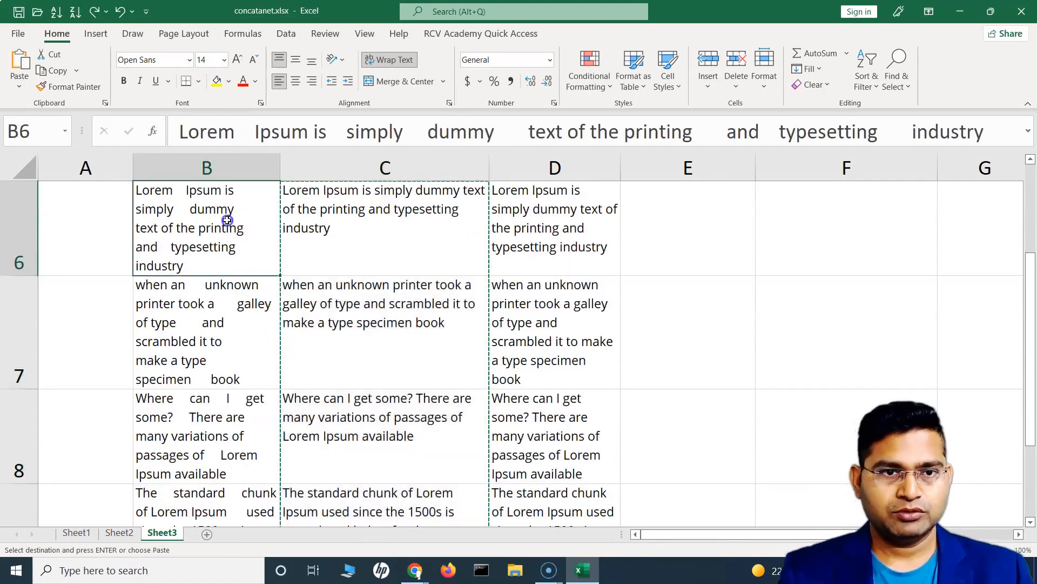
pyautogui.hotkey('ctrl', 'v')
pyautogui.press('ctrl')
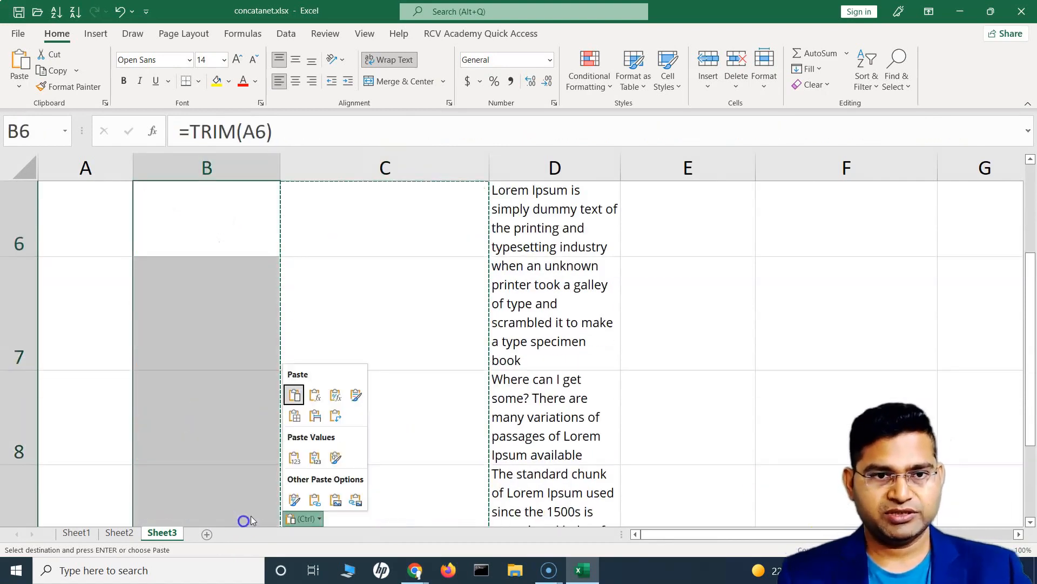
pyautogui.click(295, 458)
# - Check the contents of B6 and B7 against the formulas in C6 and C7
pyautogui.click(208, 306)
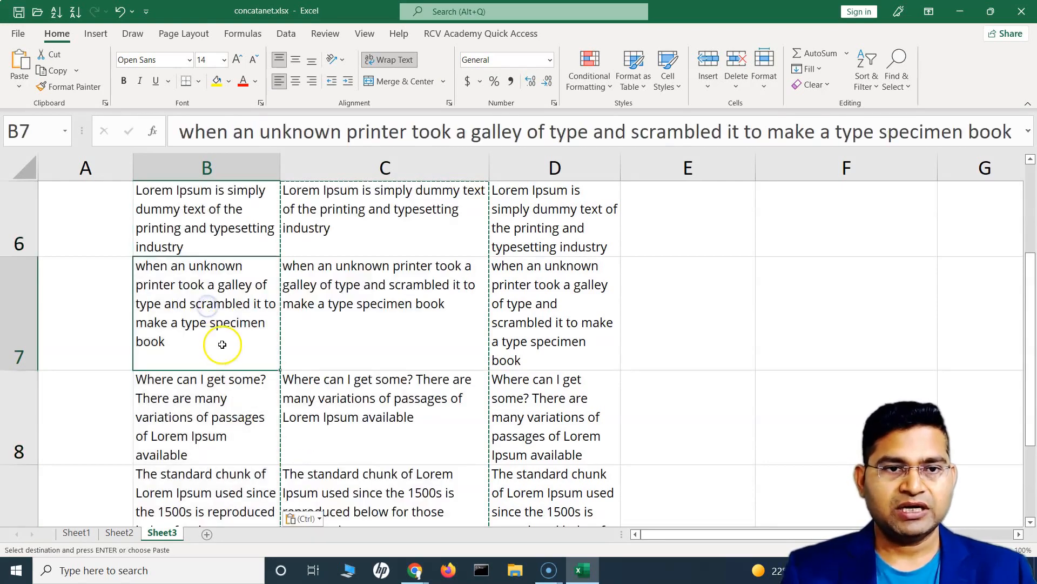
pyautogui.scroll(2, 222, 344)
pyautogui.click(218, 390)
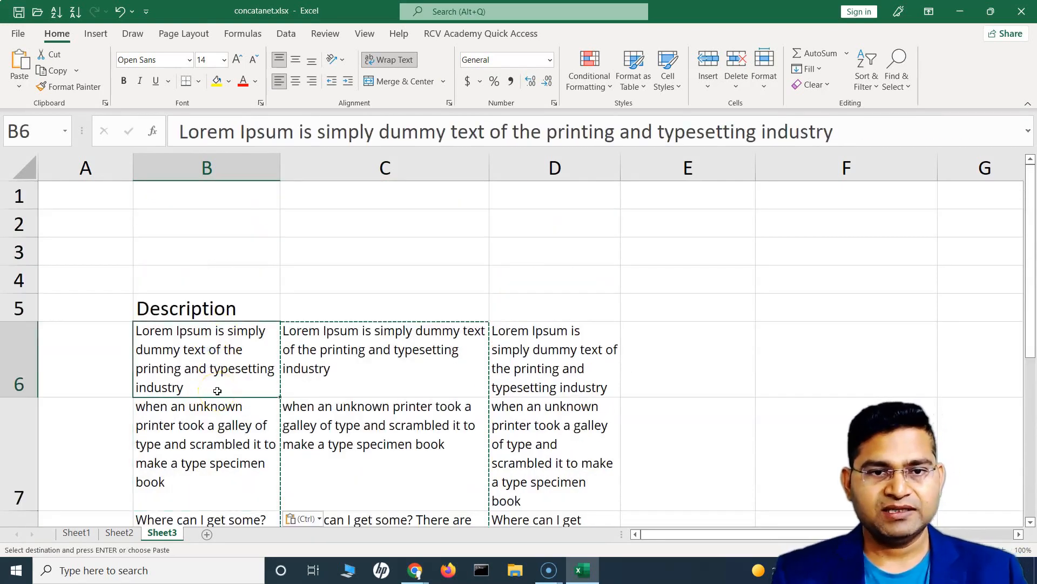
pyautogui.click(192, 455)
pyautogui.click(189, 357)
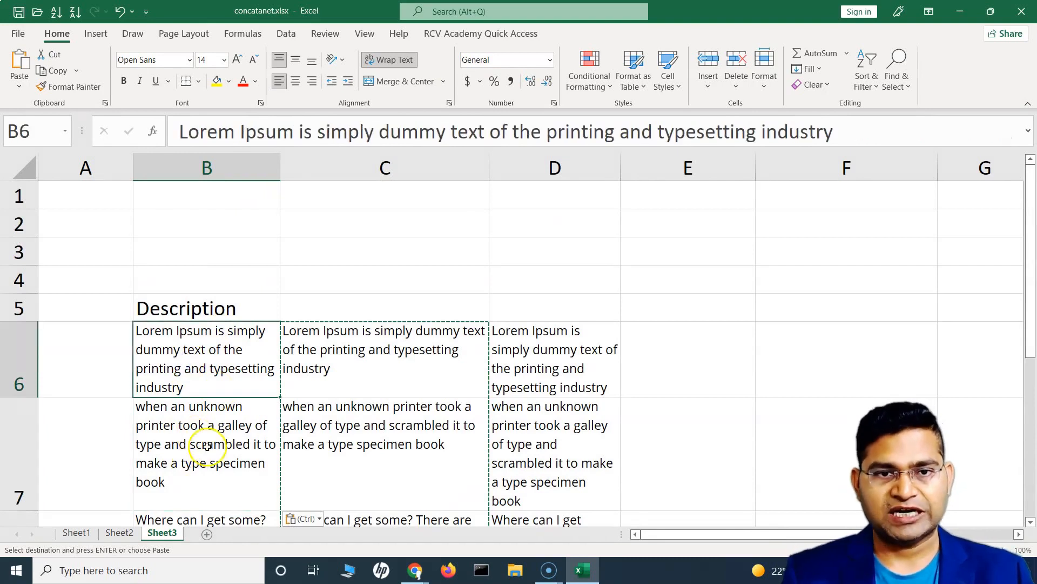
pyautogui.click(360, 359)
pyautogui.click(347, 439)
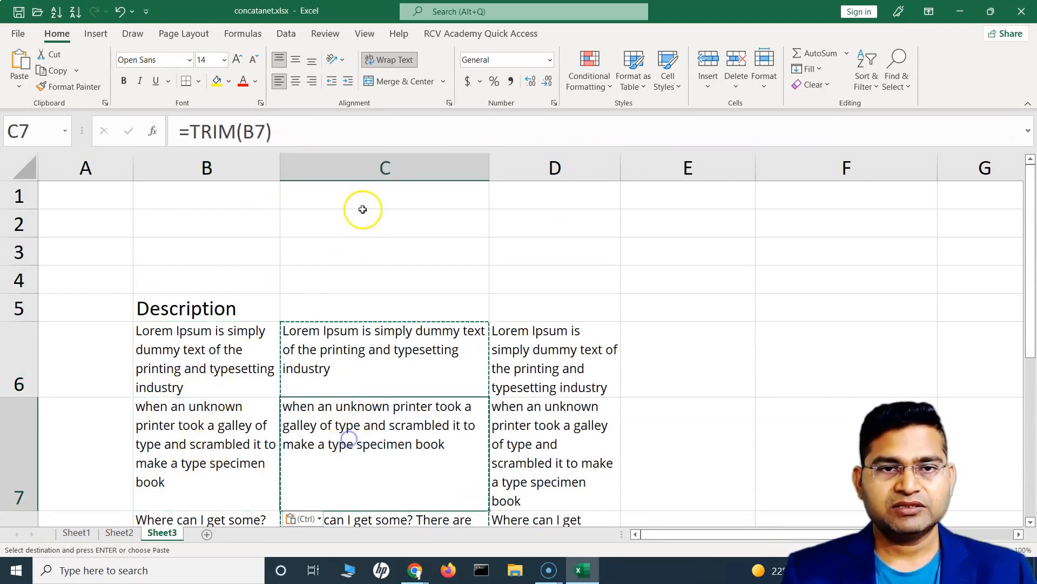
# - Delete the TRIM formula column C and check the contents of B6
pyautogui.click(382, 167)
pyautogui.rightClick(382, 167)
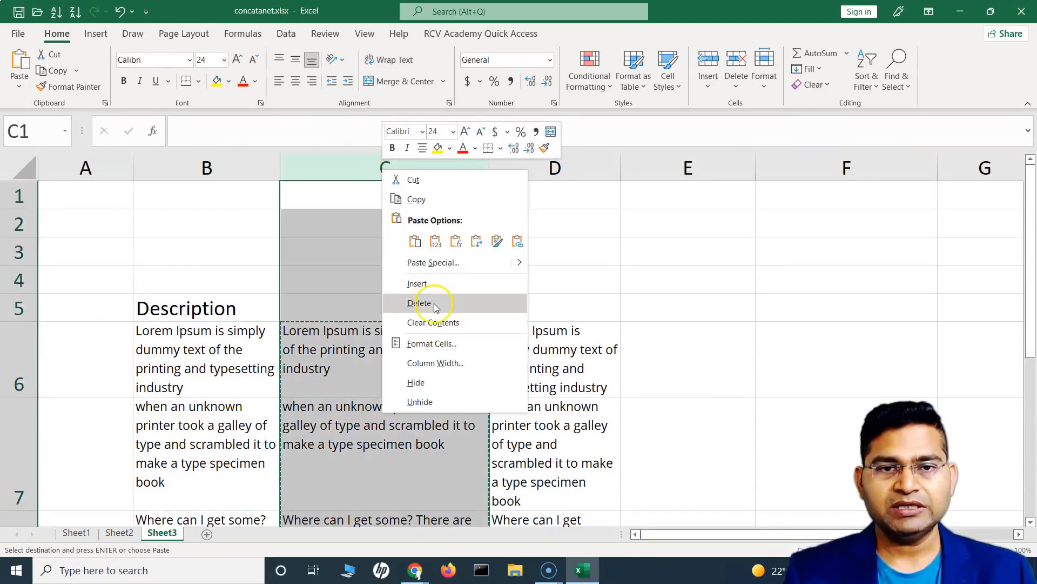
pyautogui.click(435, 304)
pyautogui.click(245, 357)
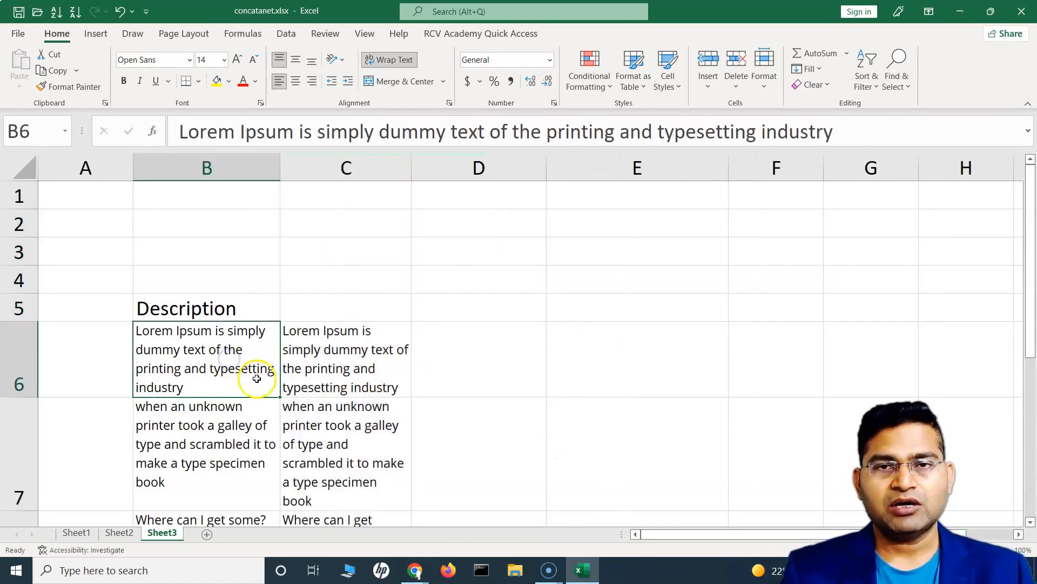
# - Compare the cleaned descriptions in columns B and C, checking the contents of rows 6 and 7
pyautogui.scroll(-1, 257, 379)
pyautogui.click(354, 276)
pyautogui.click(243, 278)
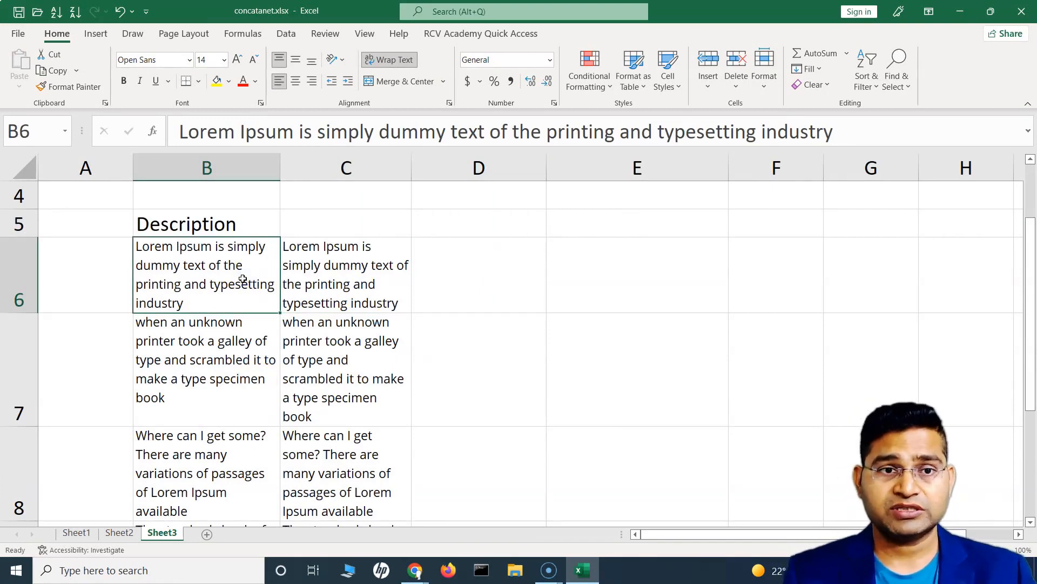
pyautogui.click(188, 358)
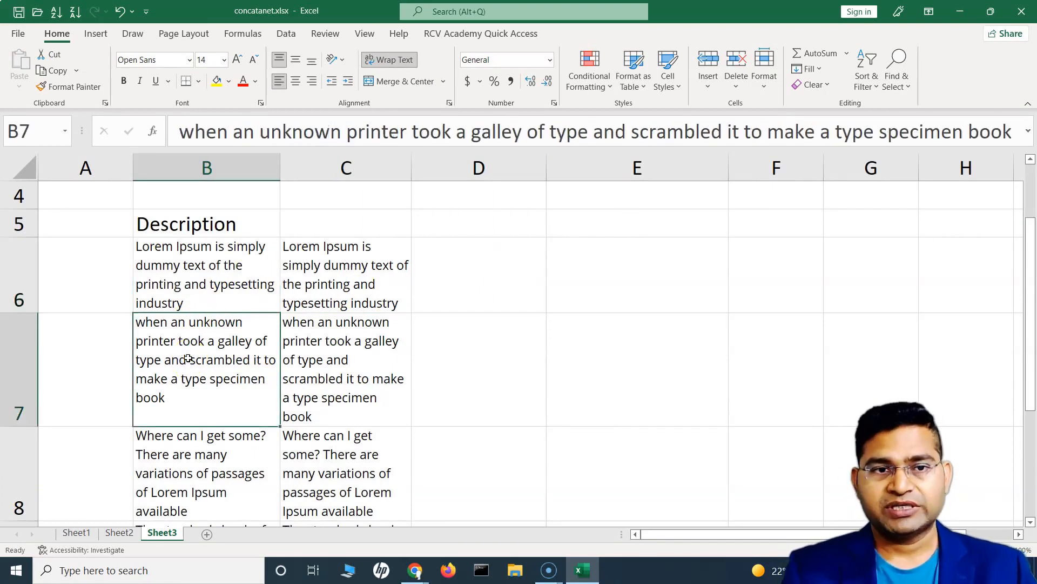
pyautogui.click(185, 252)
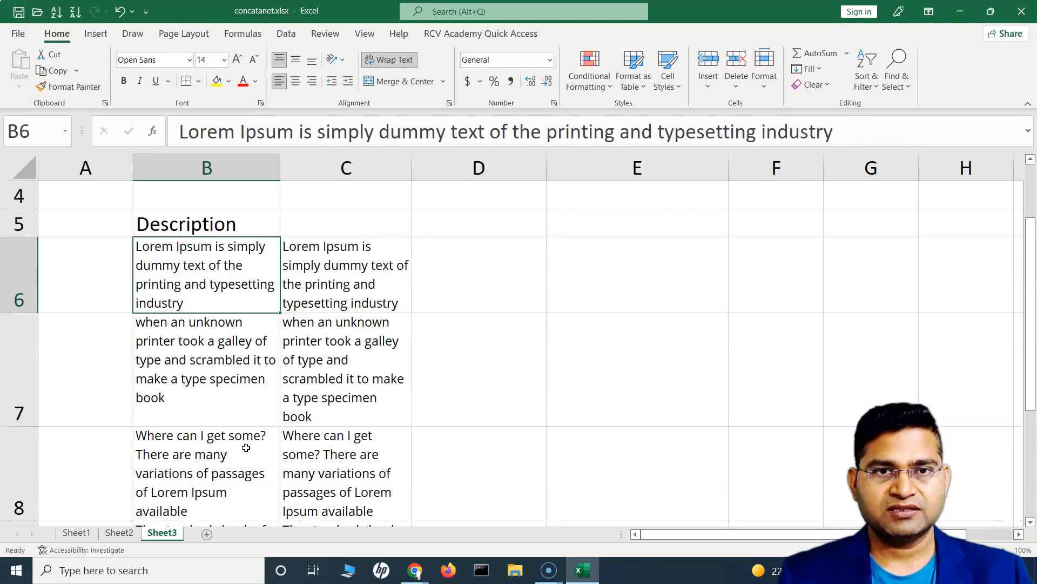
pyautogui.click(322, 269)
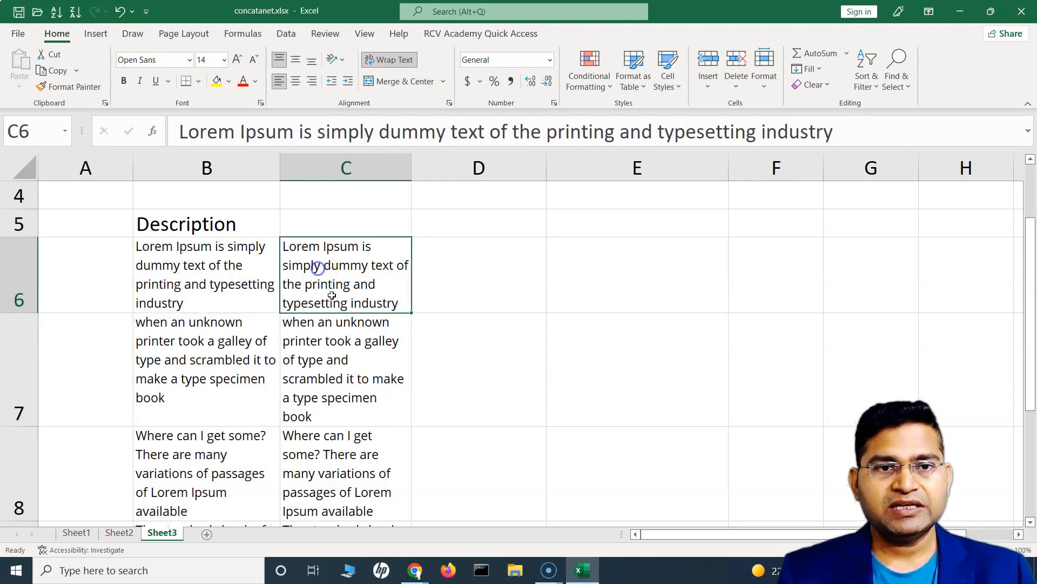
pyautogui.click(308, 354)
pyautogui.moveTo(313, 259); pyautogui.dragTo(349, 488)
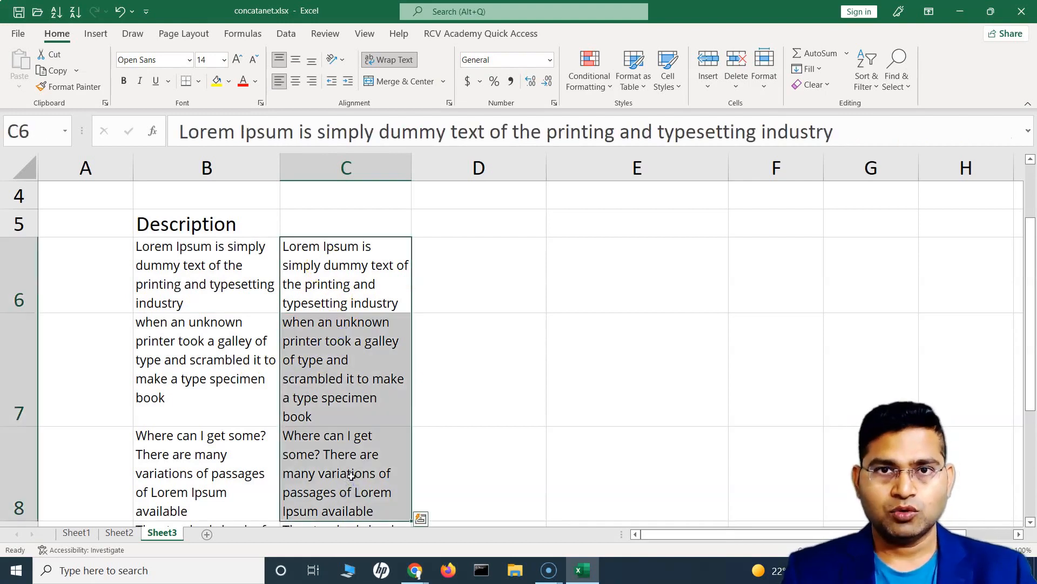
pyautogui.click(225, 276)
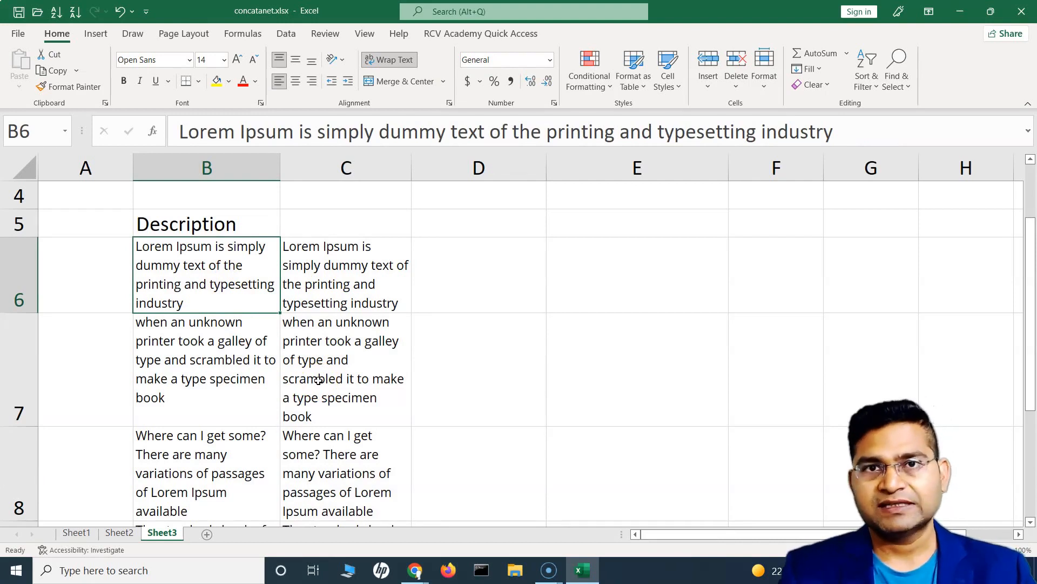
pyautogui.click(302, 293)
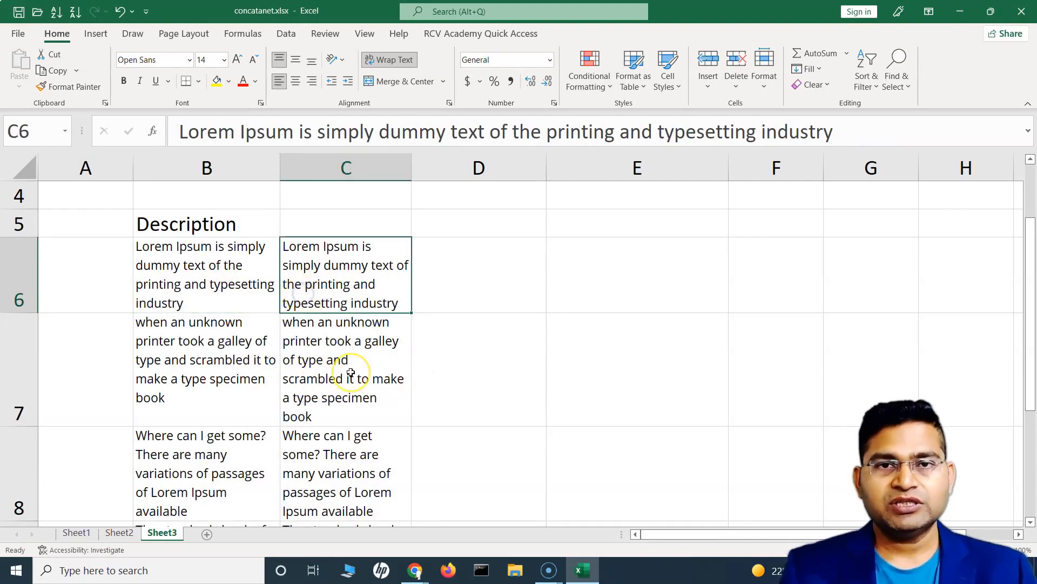